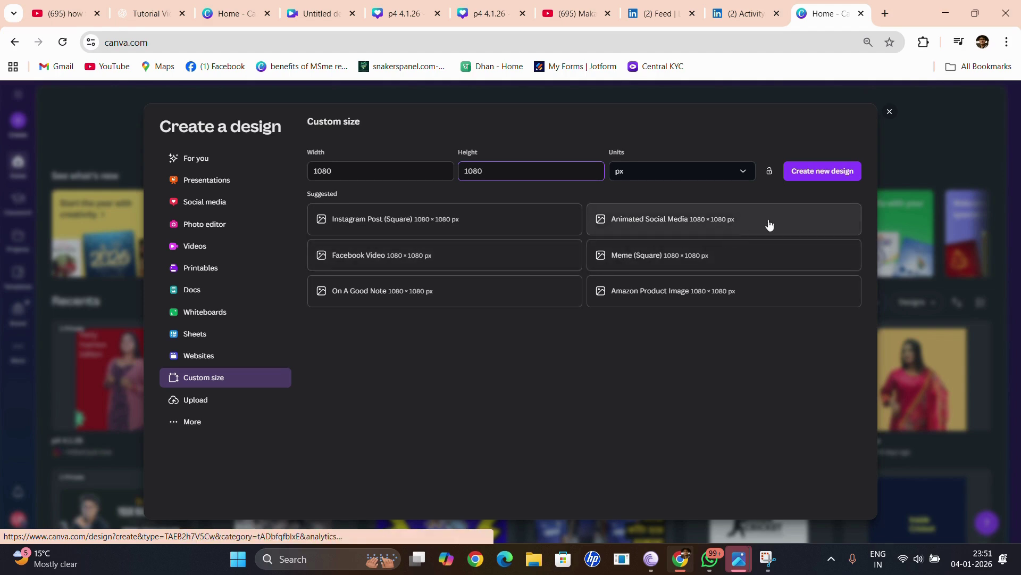
Create a new blank custom-size design of 1080 × 1080 px and select its page.
click(822, 170)
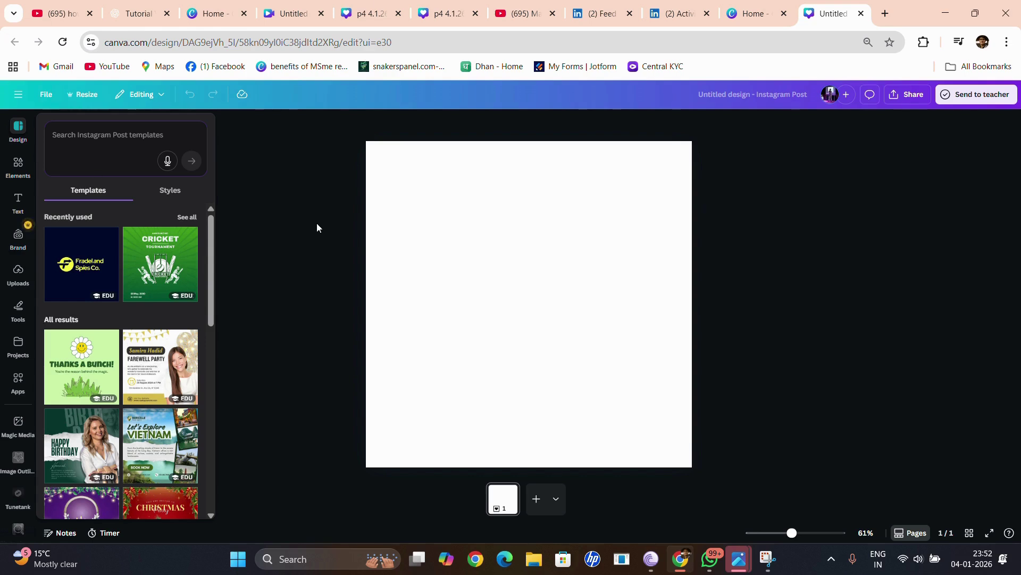
click(79, 140)
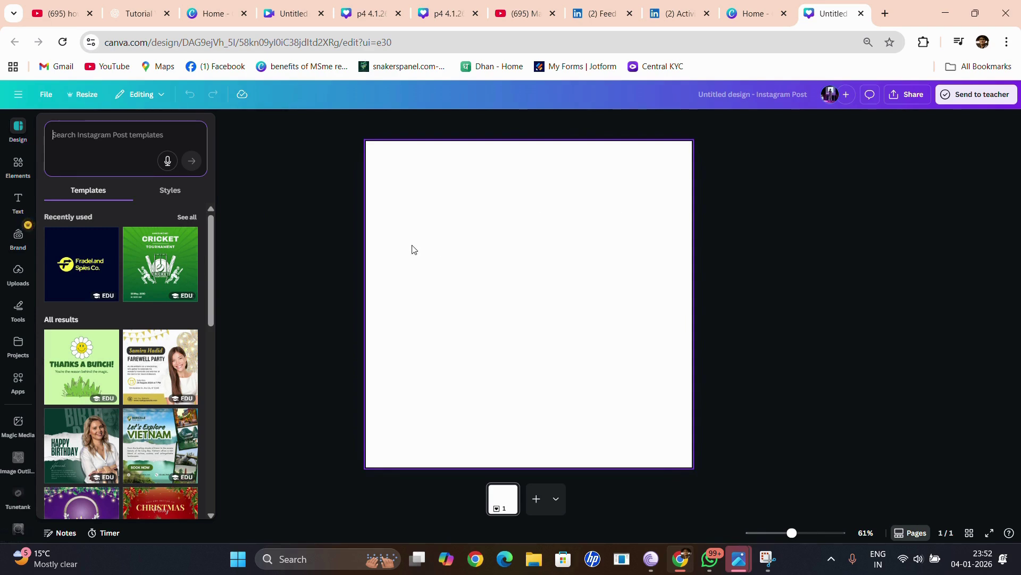
click(439, 188)
click(17, 132)
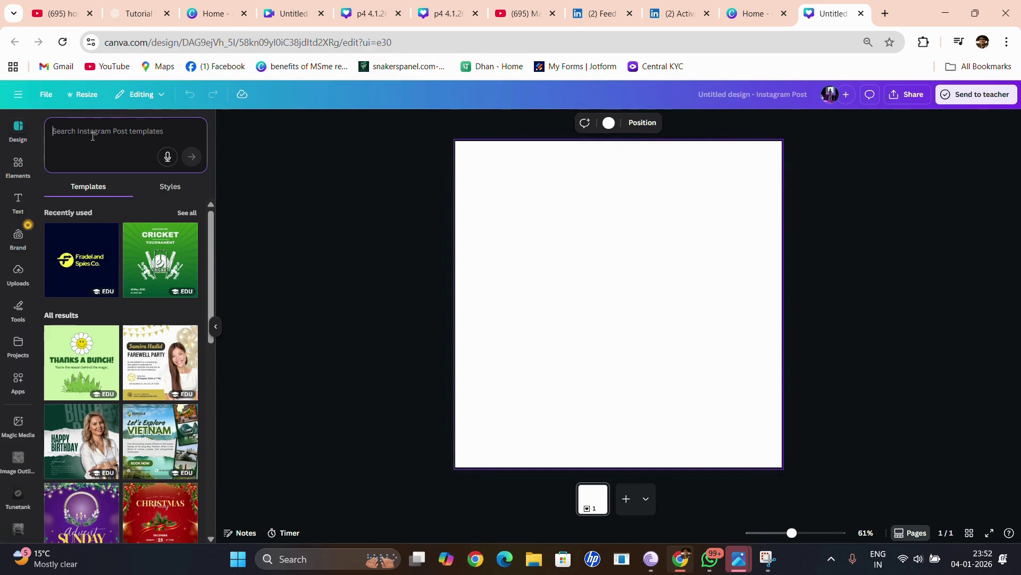
Search the elements for "makar sankranti" and show all matching graphics.
click(17, 165)
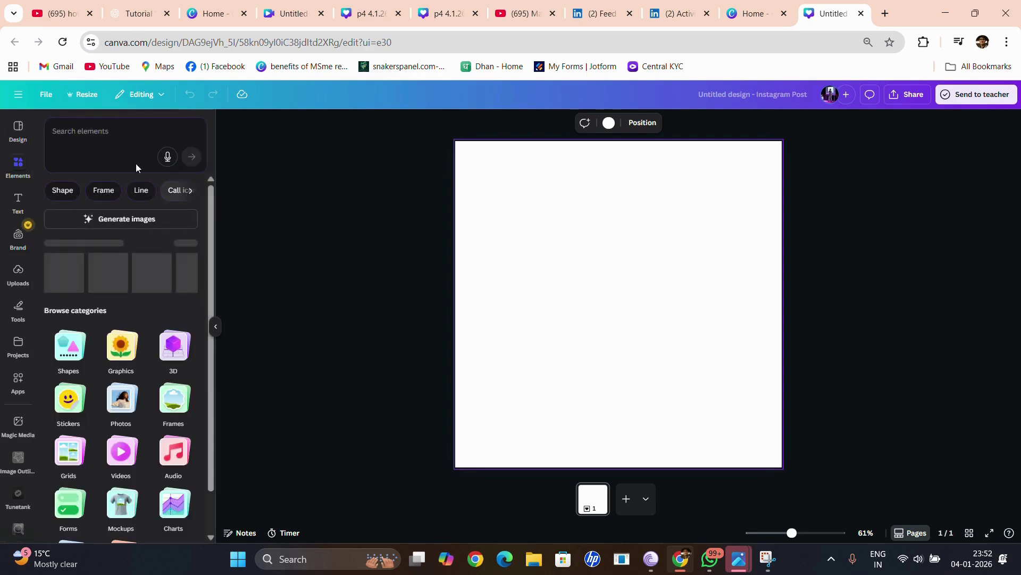
click(91, 133)
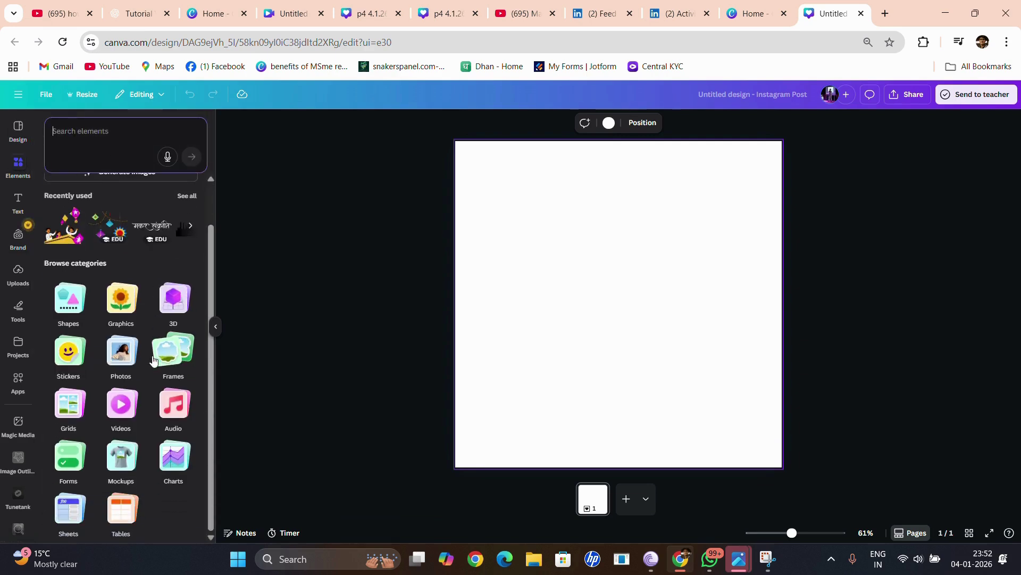
text(ma)
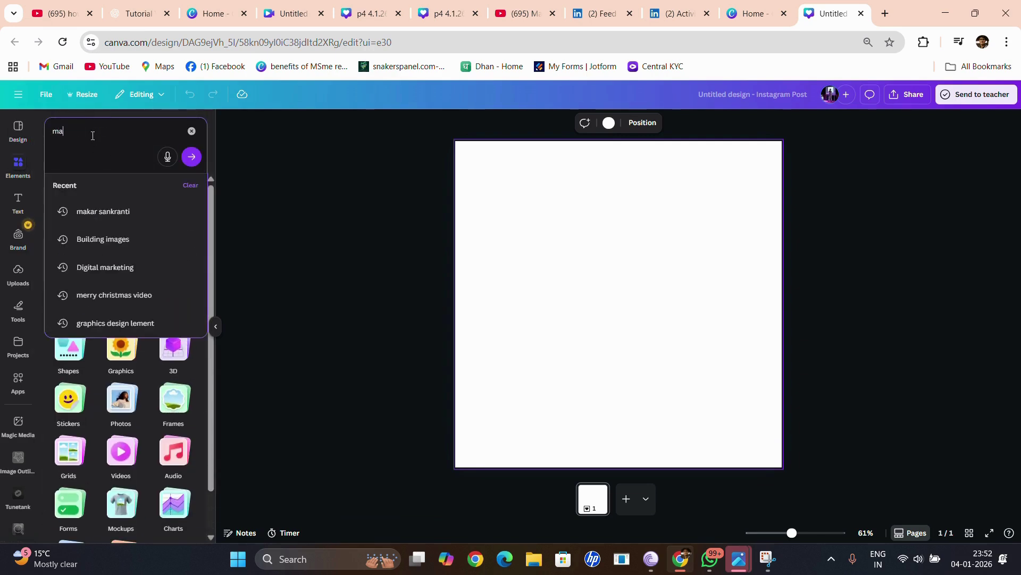
text(kar sa)
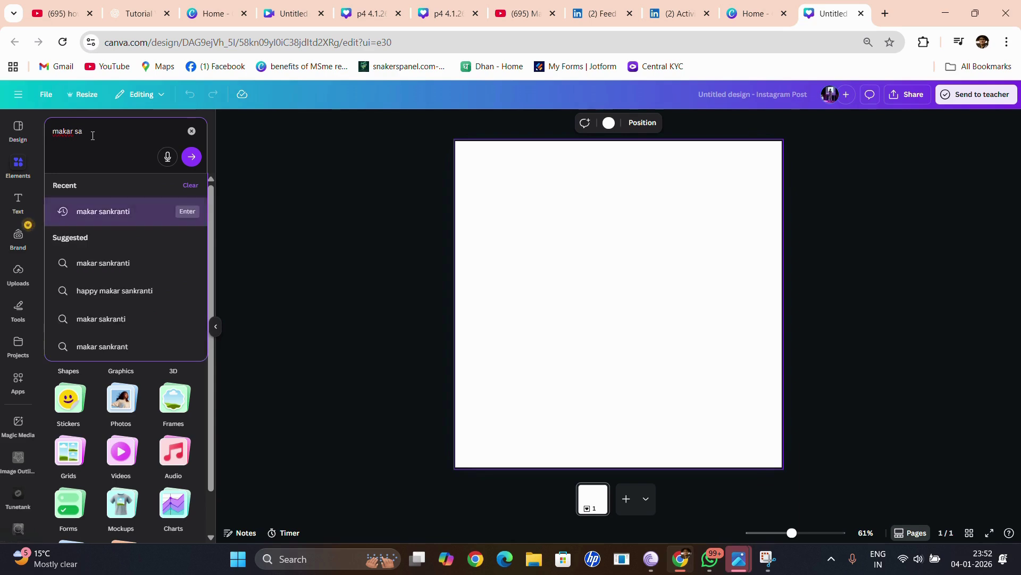
key(Return)
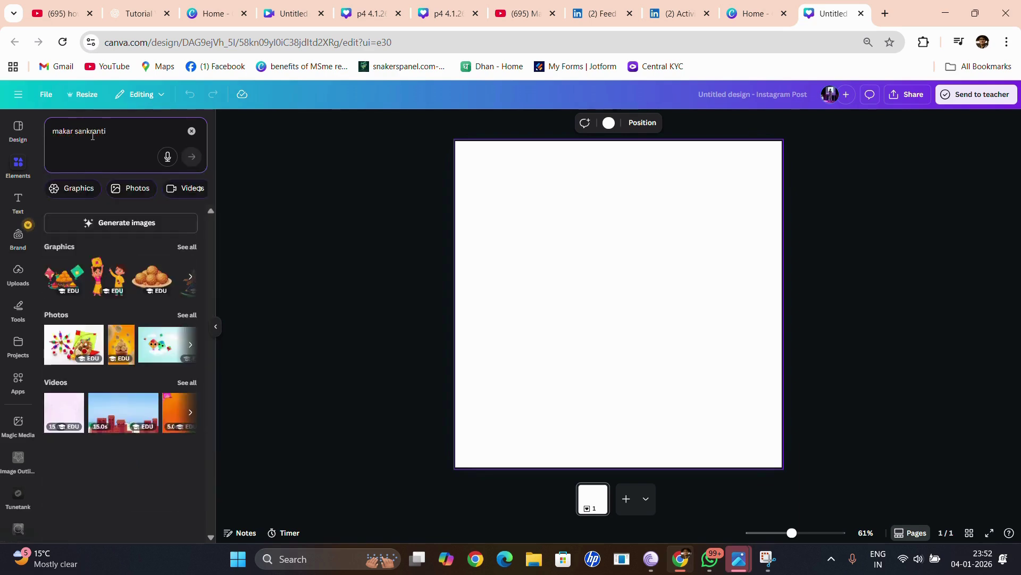
click(188, 247)
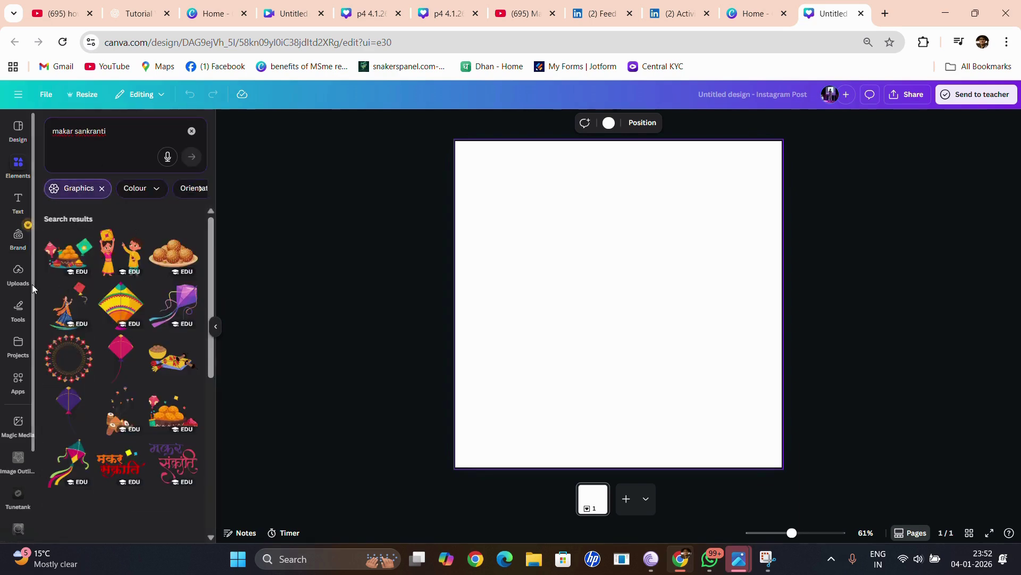
Add the graphic of three people flying kites from a yellow rooftop and place it in the page's upper left area.
scroll(137, 273, down, 6)
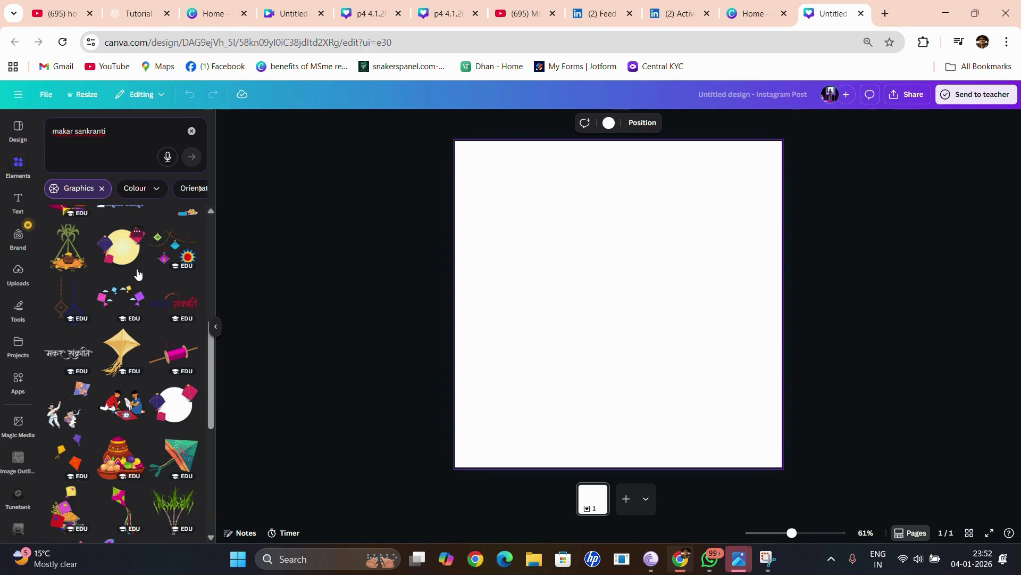
scroll(138, 273, down, 3)
scroll(137, 273, down, 3)
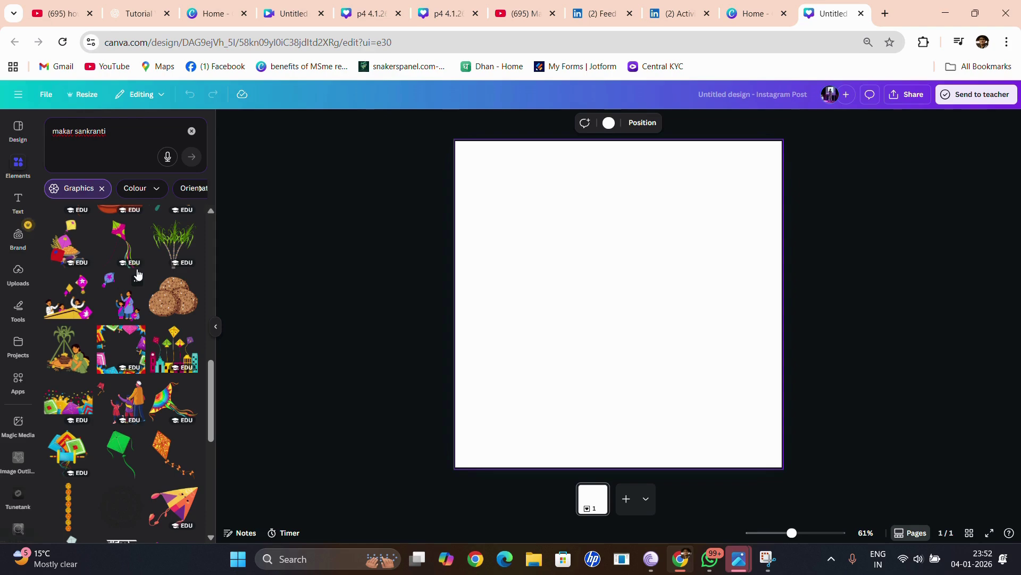
scroll(145, 309, down, 1)
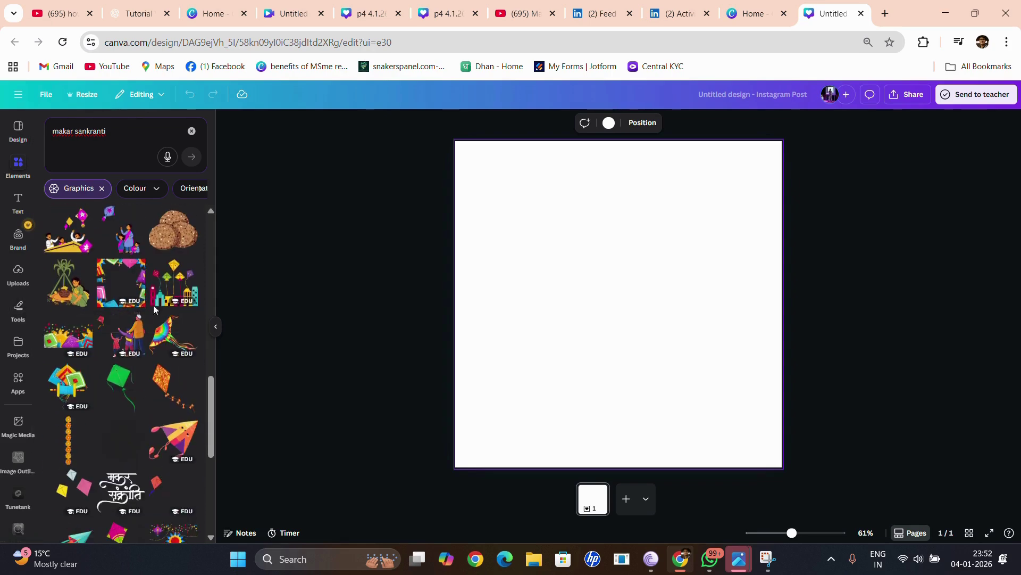
click(73, 246)
drag(668, 338, 614, 280)
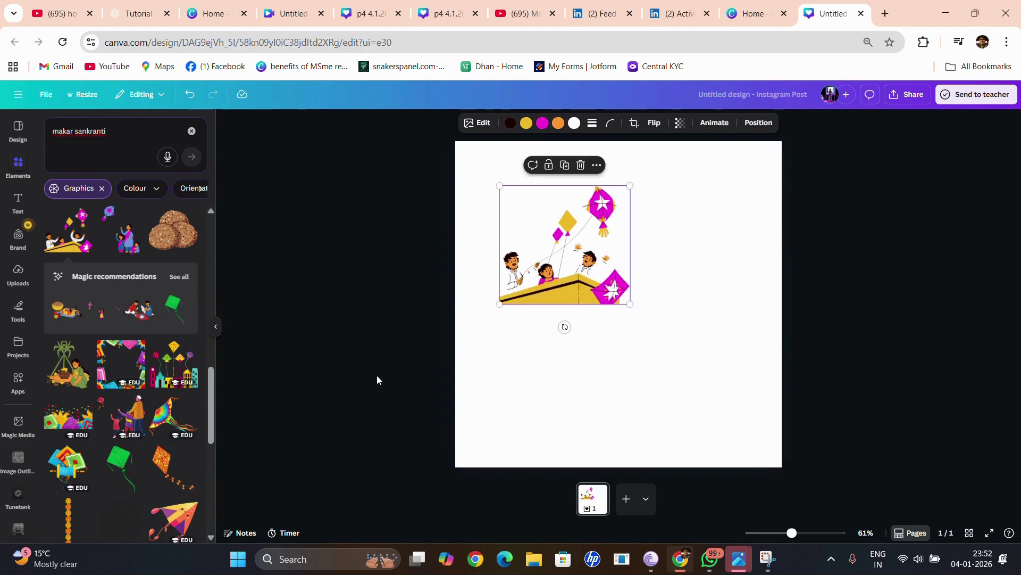
Add the graphic of kites above colourful buildings, shrink it to about half size and place it at the page's upper right.
click(176, 367)
drag(702, 393, 728, 389)
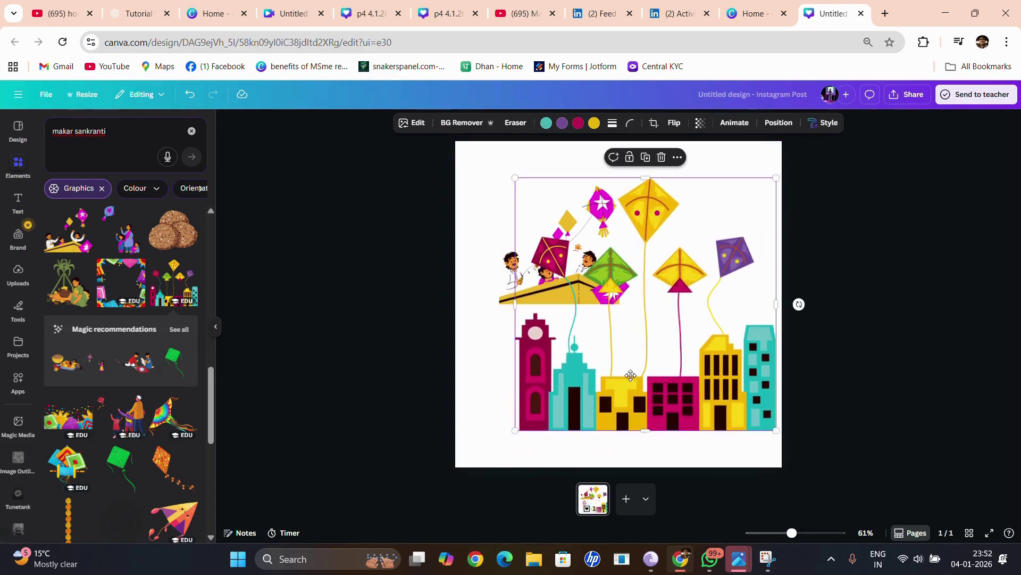
drag(658, 377, 599, 372)
drag(714, 431, 689, 357)
drag(586, 357, 586, 422)
drag(713, 422, 587, 308)
drag(499, 238, 692, 230)
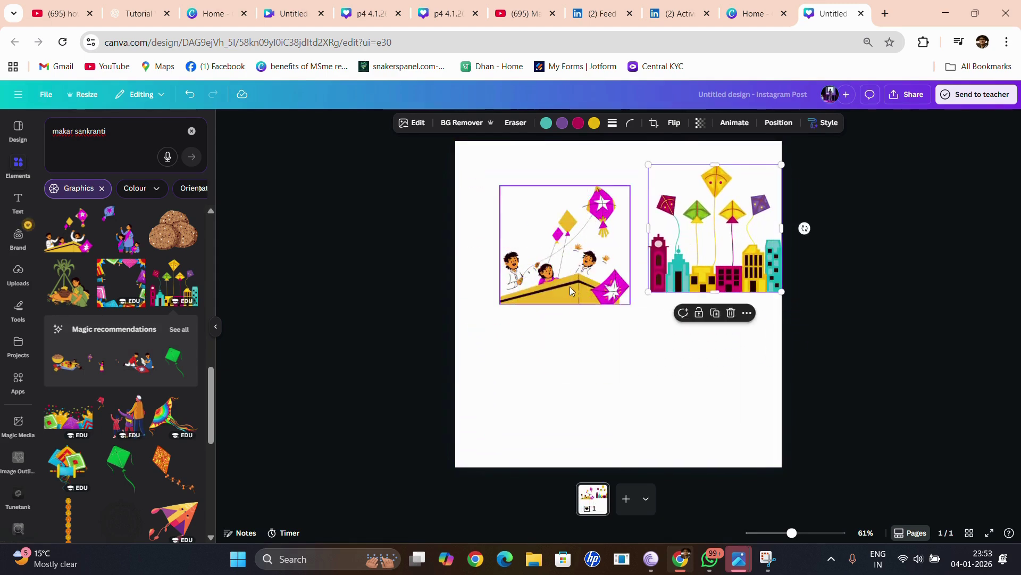
Move the yellow rooftop graphic into the page's upper-left corner, and raise and slightly shrink the buildings graphic beside it.
click(550, 284)
drag(551, 284, 512, 245)
mouse_move(690, 262)
mouse_down()
mouse_move(652, 249)
mouse_move(683, 251)
mouse_up()
mouse_move(772, 275)
mouse_down()
mouse_move(748, 262)
mouse_move(763, 266)
mouse_up()
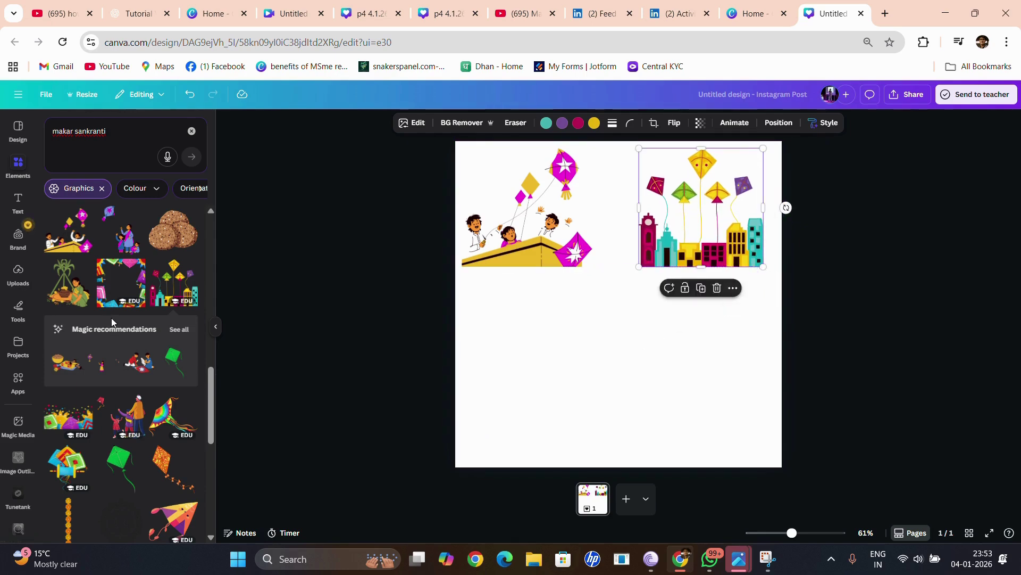
Add the graphic of a couple flying kites on an orange tiled roof and place it below the yellow rooftop graphic.
scroll(114, 317, down, 4)
scroll(159, 295, down, 3)
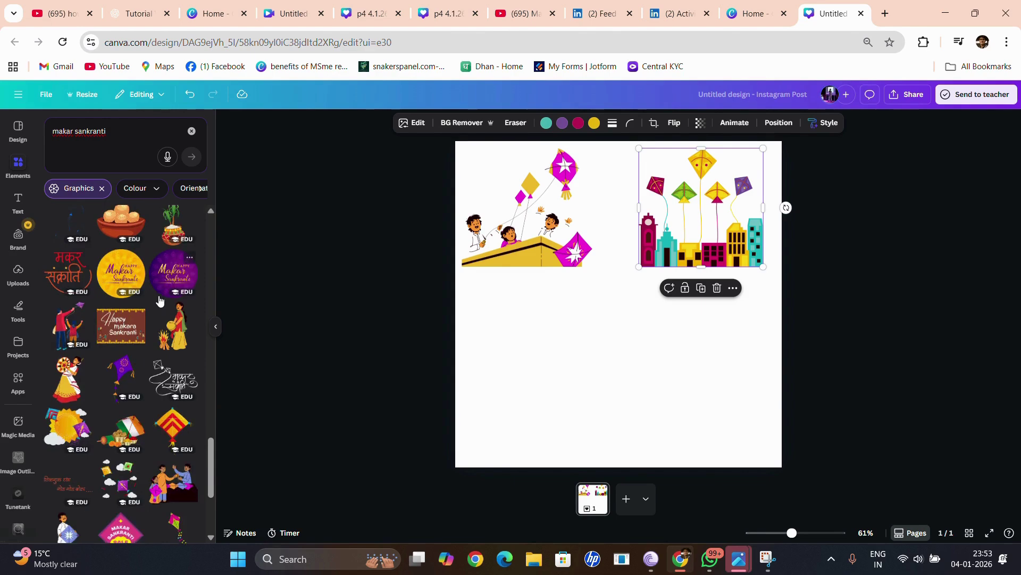
click(68, 303)
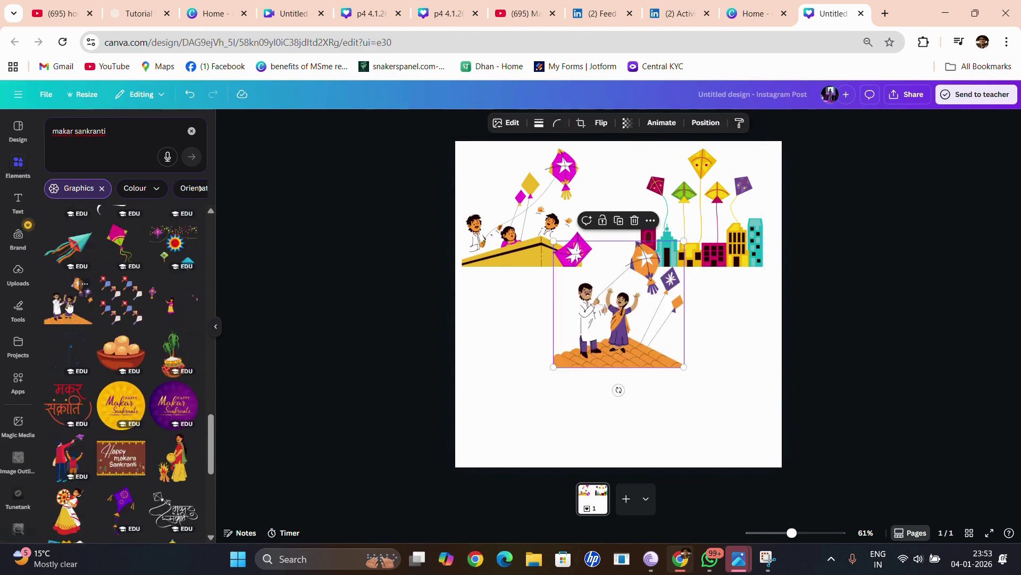
drag(574, 339, 483, 387)
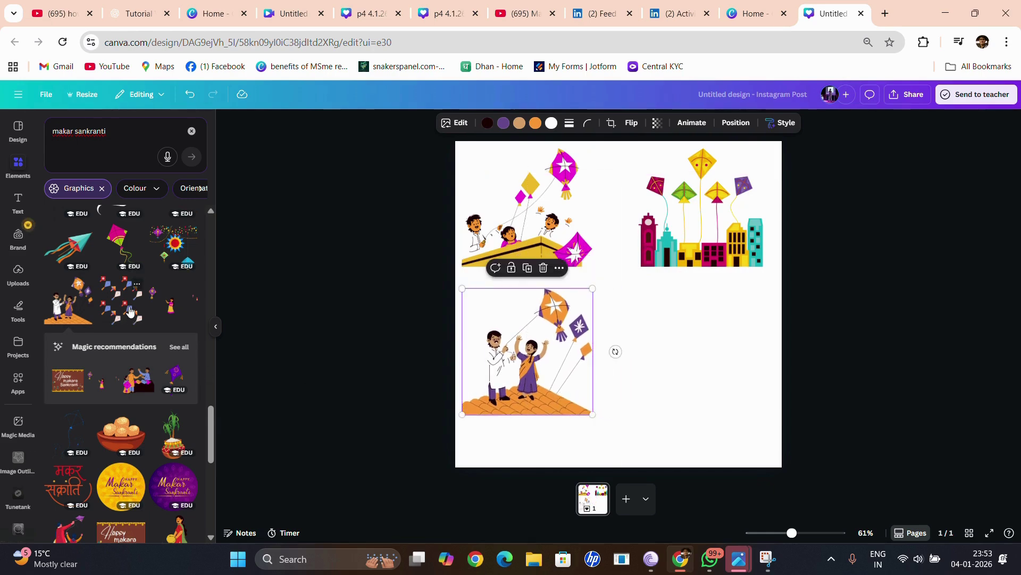
scroll(128, 317, down, 5)
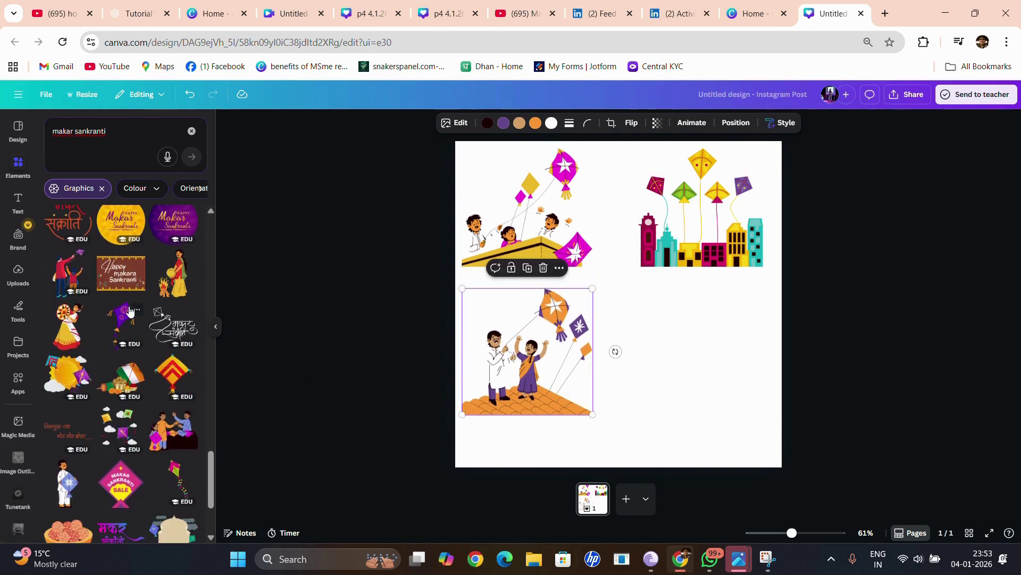
scroll(130, 311, down, 5)
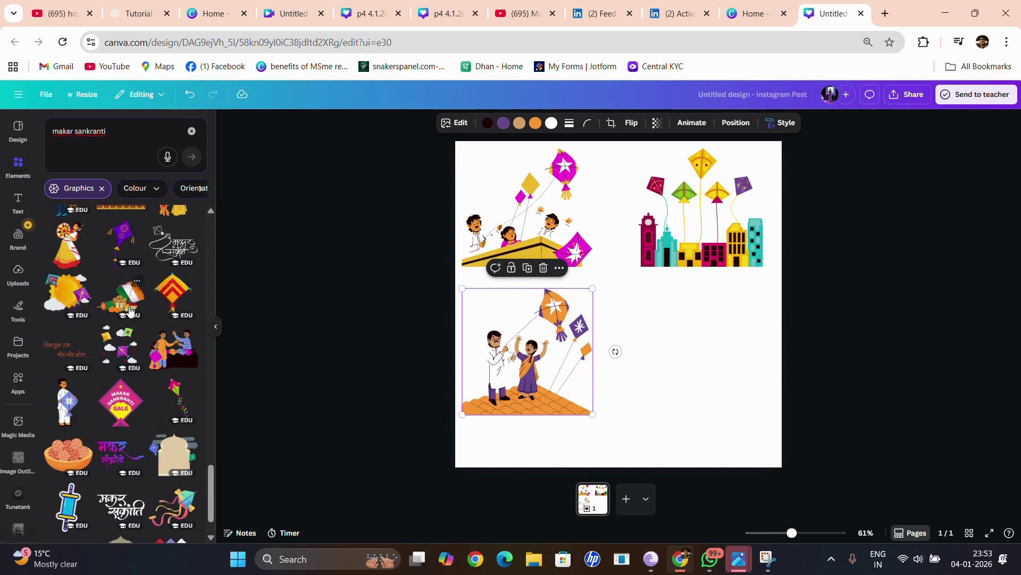
scroll(131, 312, down, 3)
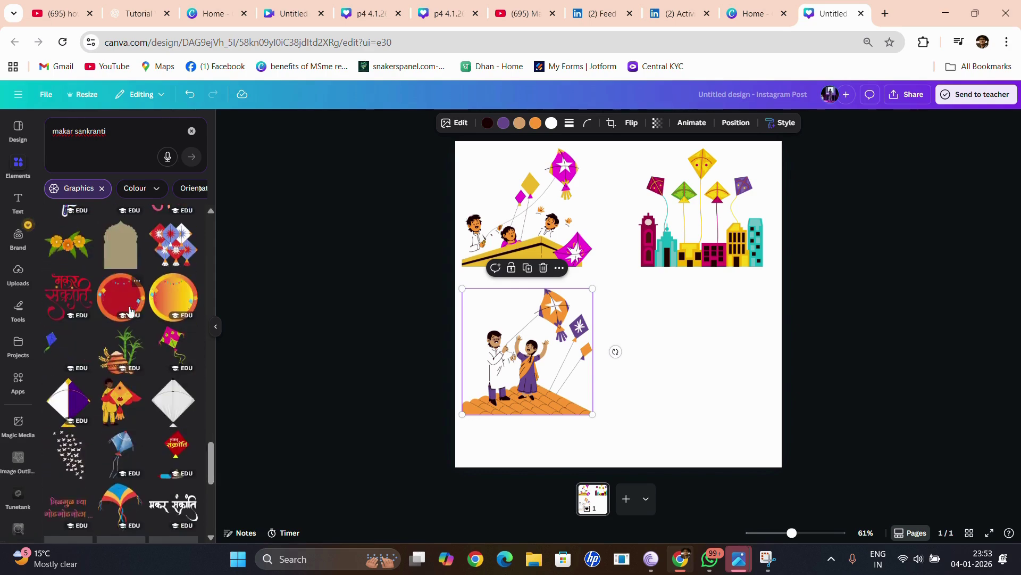
scroll(129, 311, down, 5)
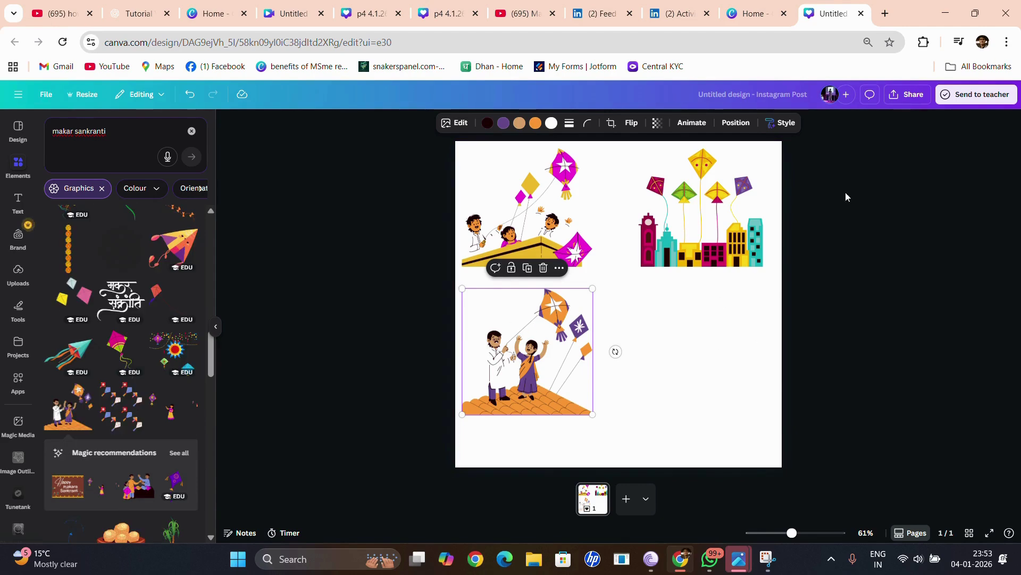
Add a blank second page, and on page 1 space out the three illustrations, lowering the buildings and orange roof graphics.
click(625, 500)
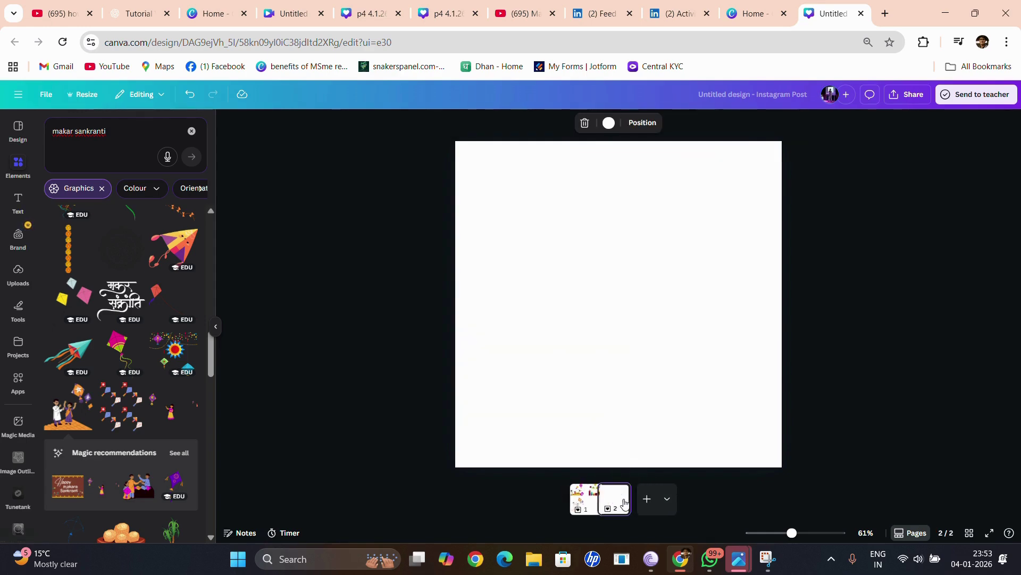
click(573, 499)
drag(535, 245, 530, 245)
mouse_move(565, 363)
mouse_down()
mouse_move(577, 382)
mouse_move(566, 382)
mouse_up()
drag(714, 250, 704, 313)
Search the graphics for "Navy blue background gradient" and look through the results for a suitable background.
scroll(91, 264, up, 10)
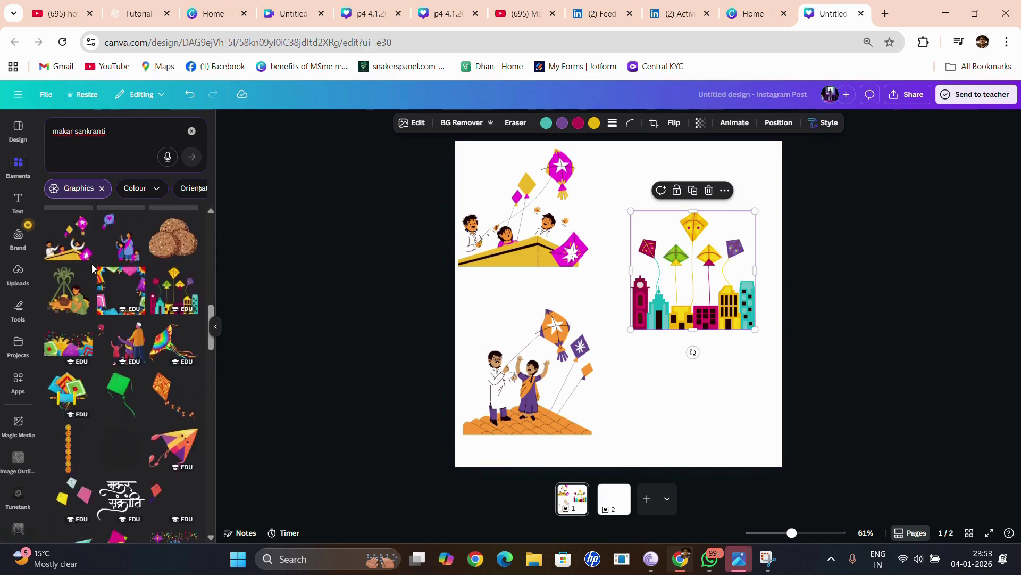
click(149, 126)
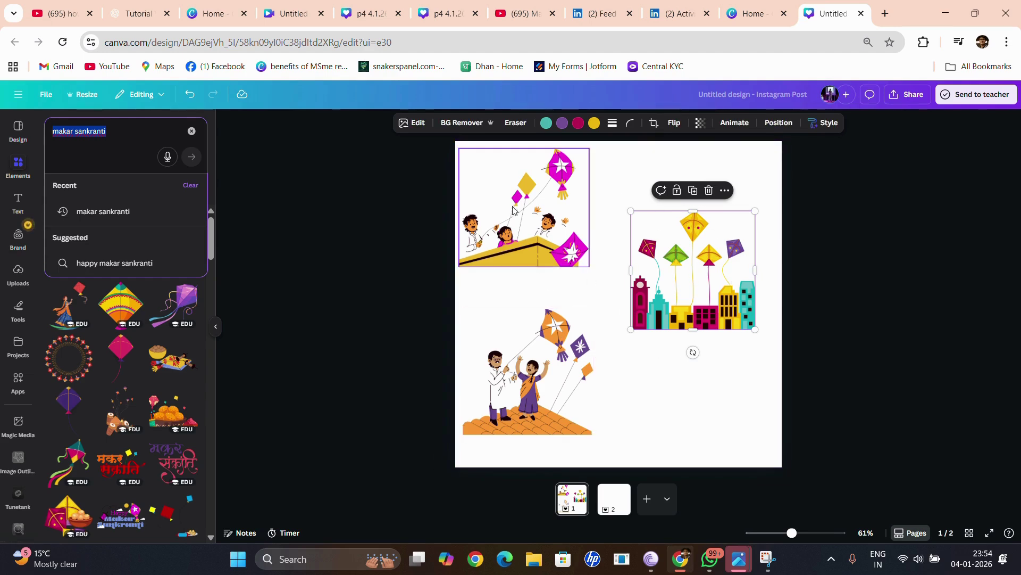
key(BackSpace)
text(Pu)
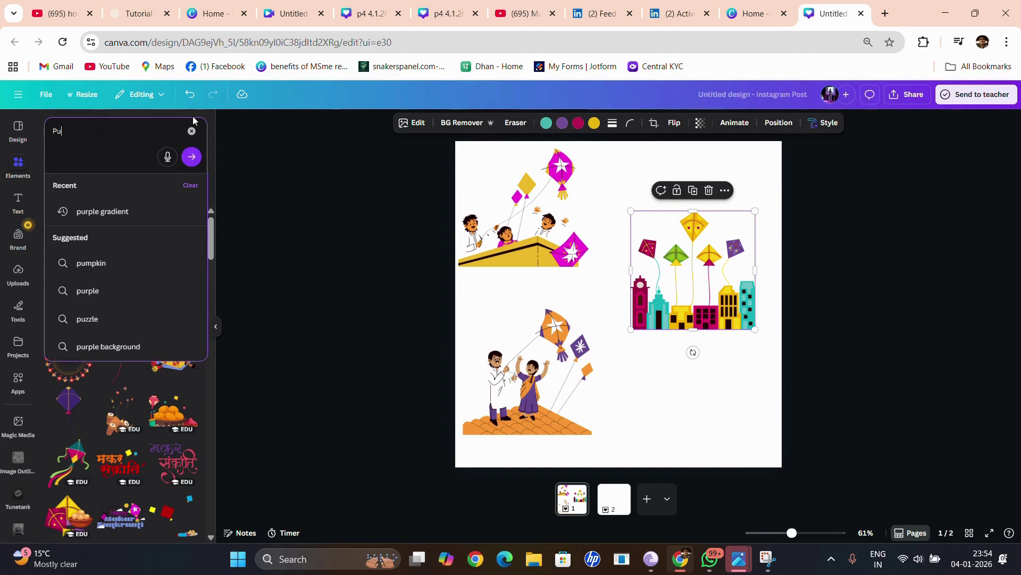
key(BackSpace)
key(BackSpace)
text(Navy bl)
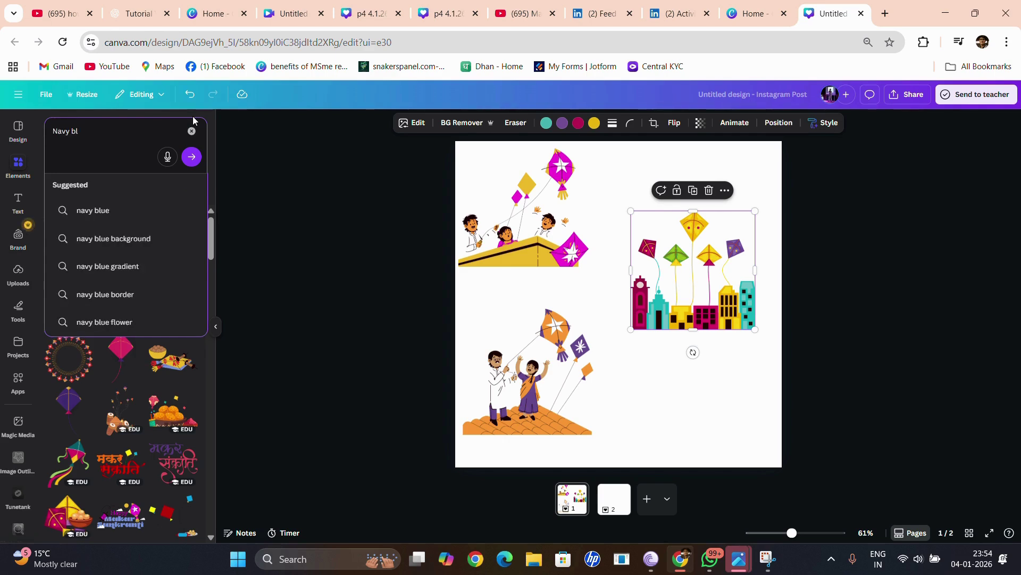
text(ue back)
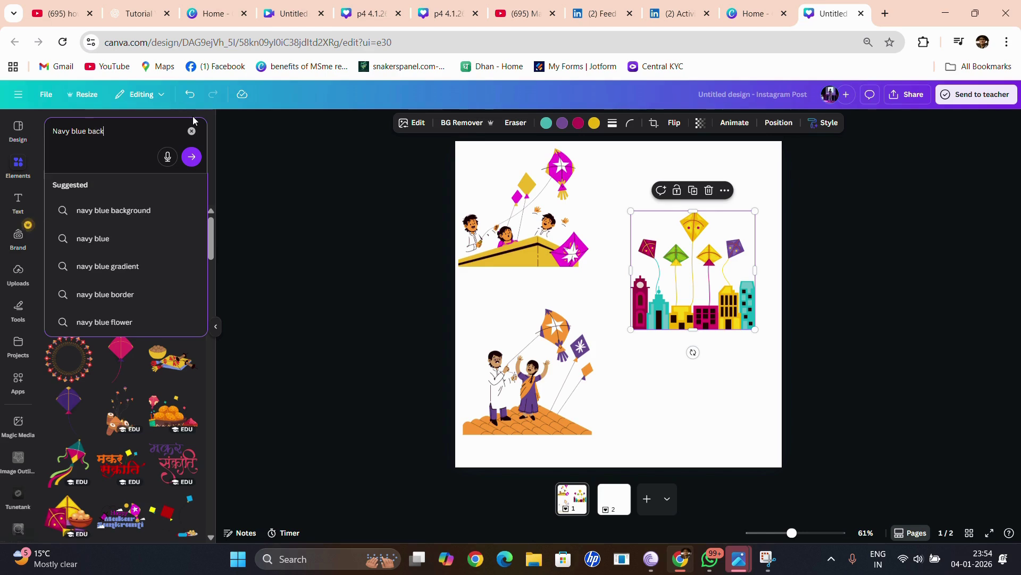
text(ground gr)
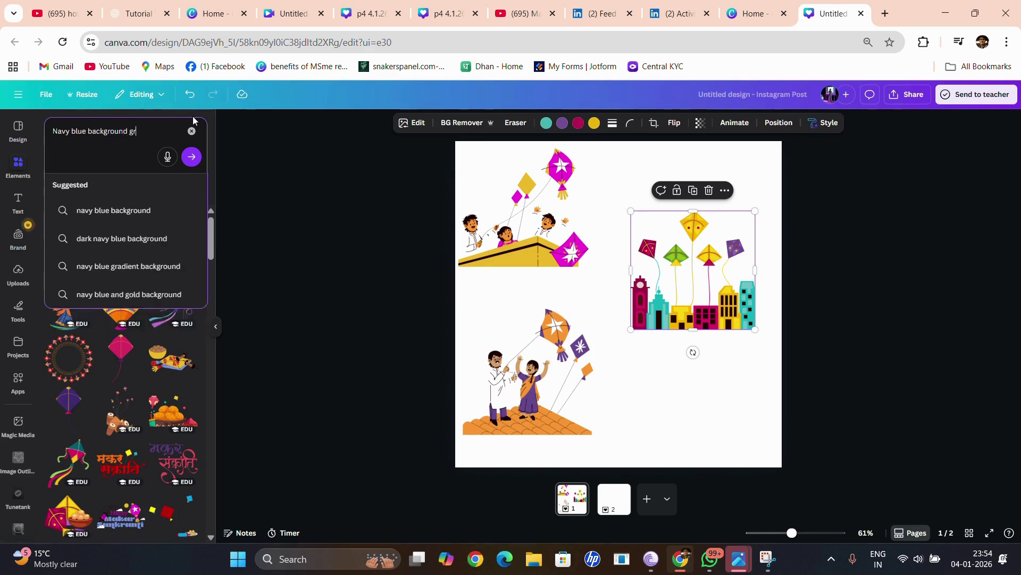
text(adient)
key(Return)
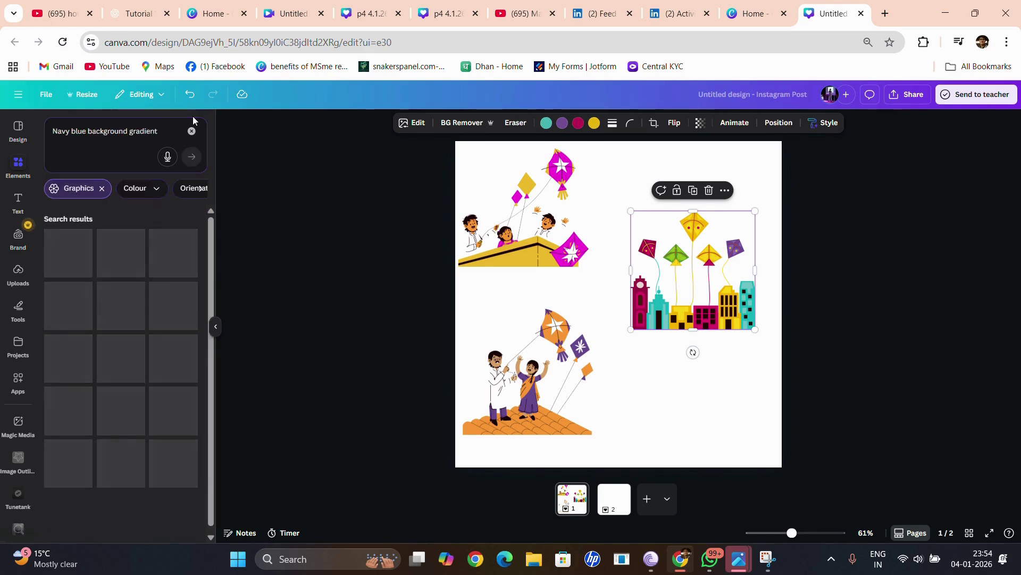
scroll(134, 311, down, 4)
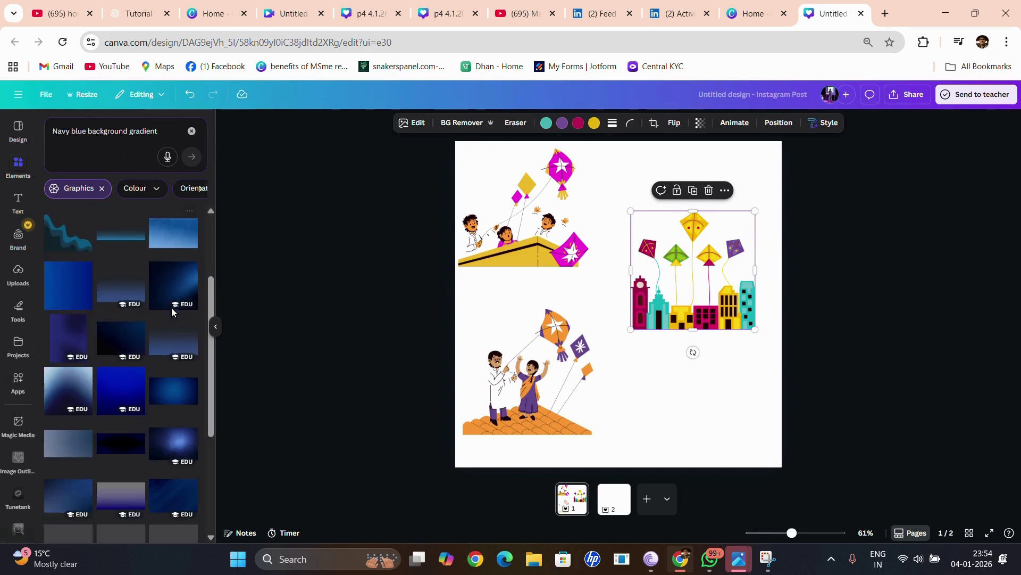
scroll(134, 310, down, 5)
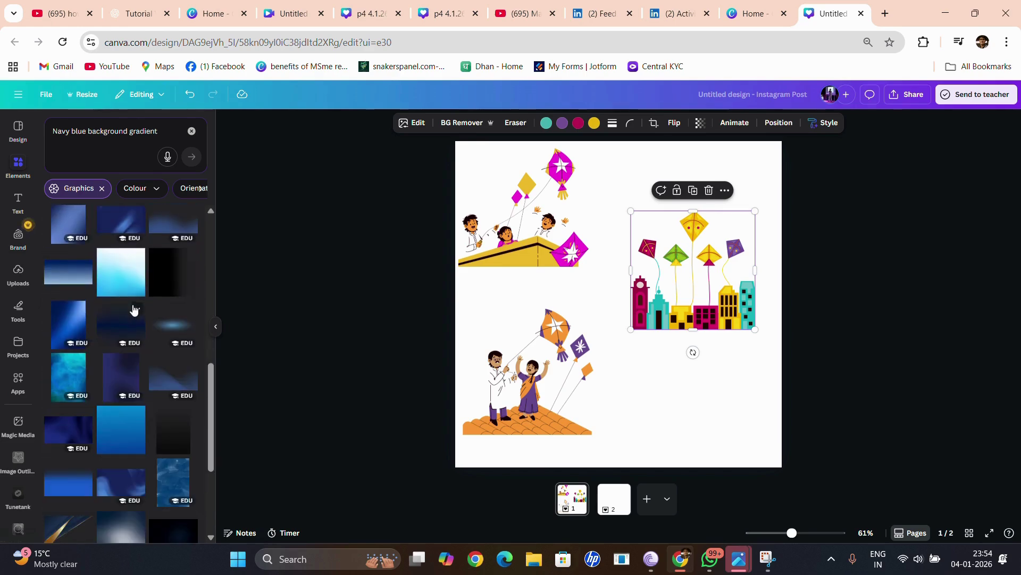
Search the graphics for "sky background" and look through the results for a sky that suits the kite scene.
click(165, 131)
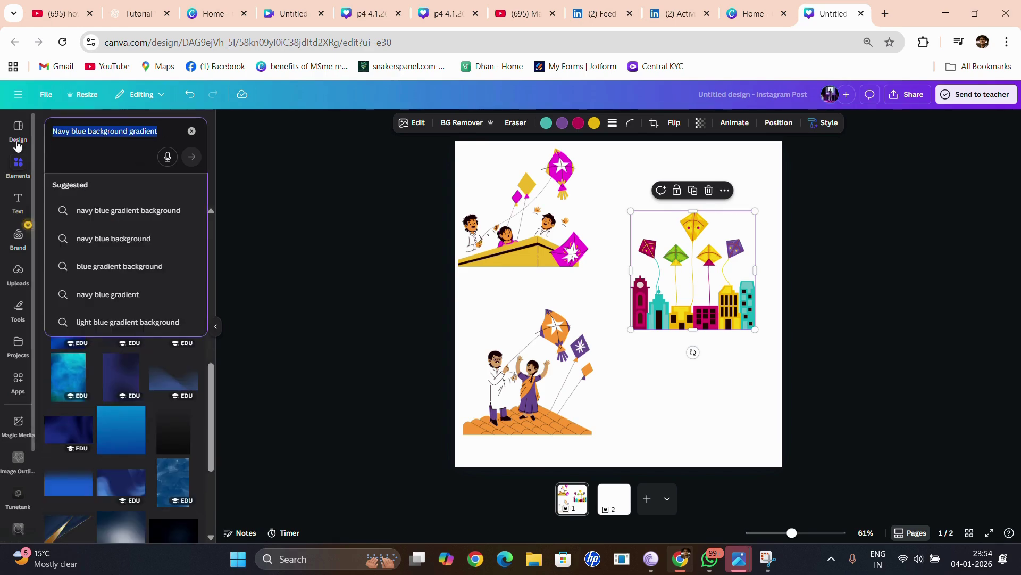
key(ctrl+a)
key(BackSpace)
text(Sky)
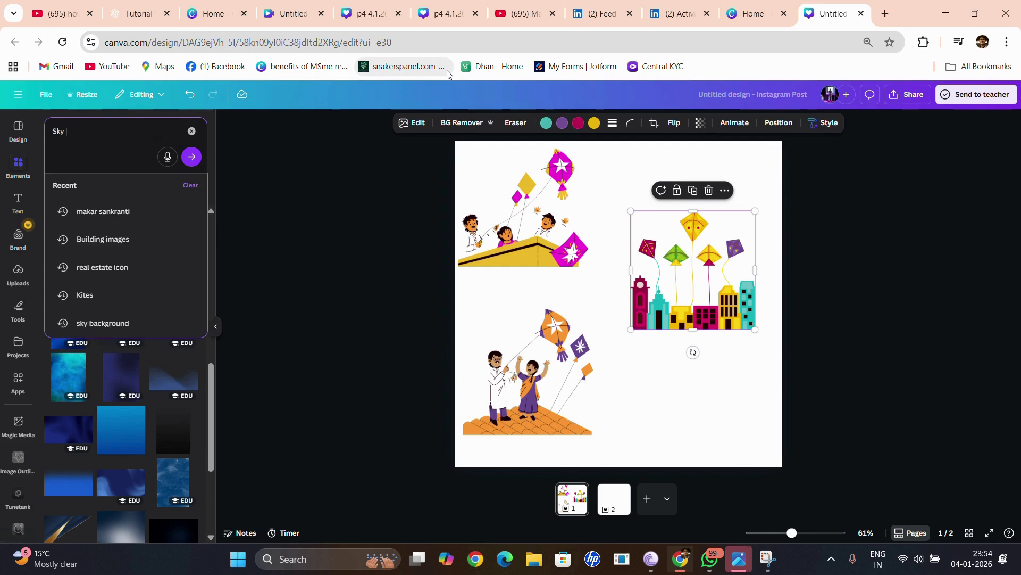
key(Down)
key(Return)
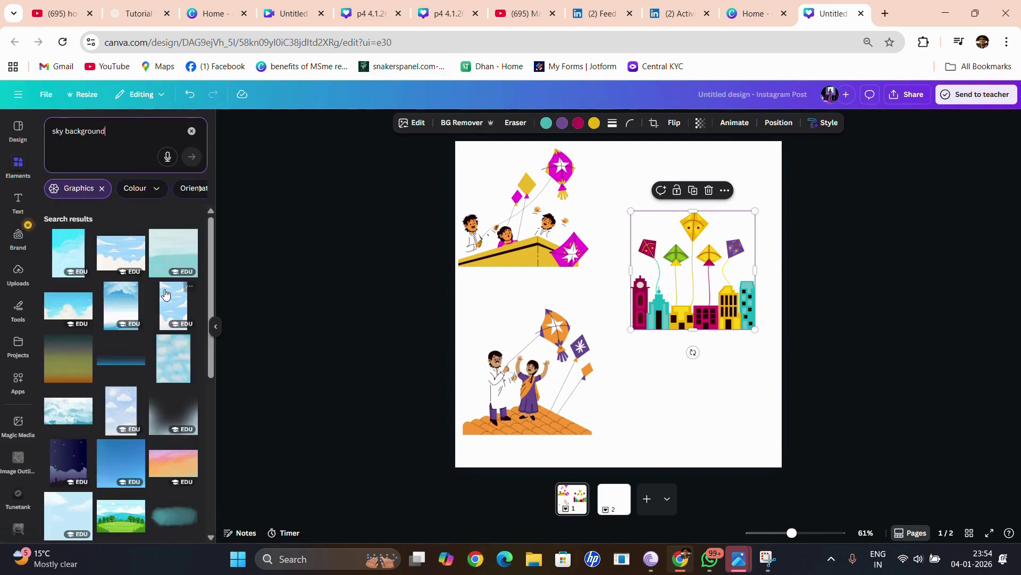
scroll(125, 286, down, 2)
scroll(125, 286, down, 3)
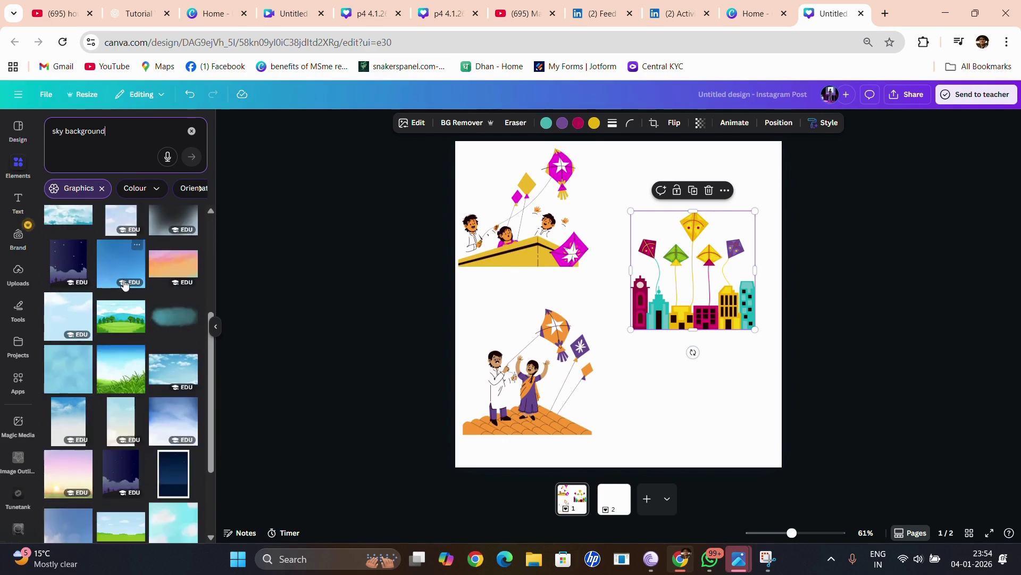
scroll(124, 286, down, 3)
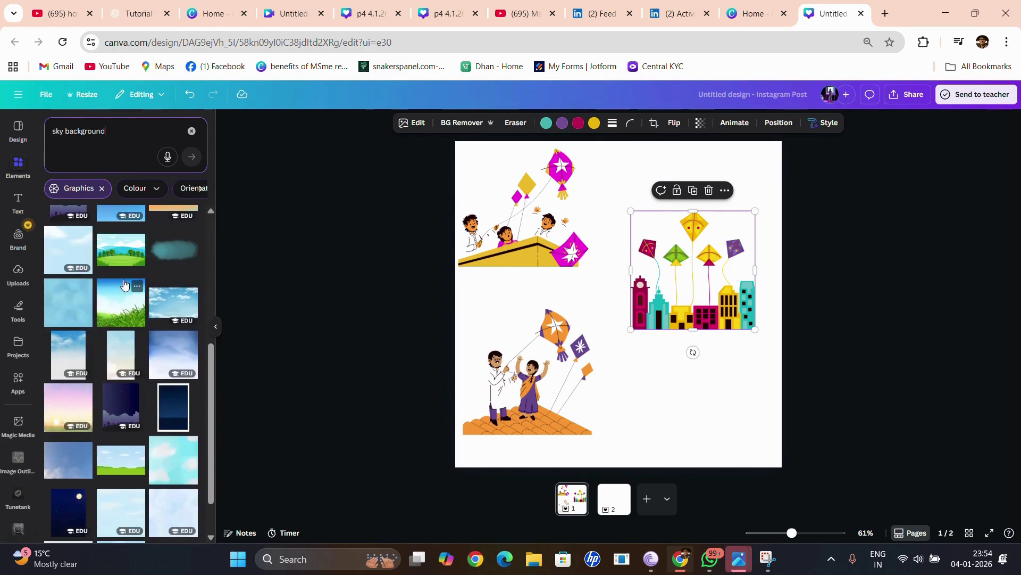
scroll(125, 285, down, 1)
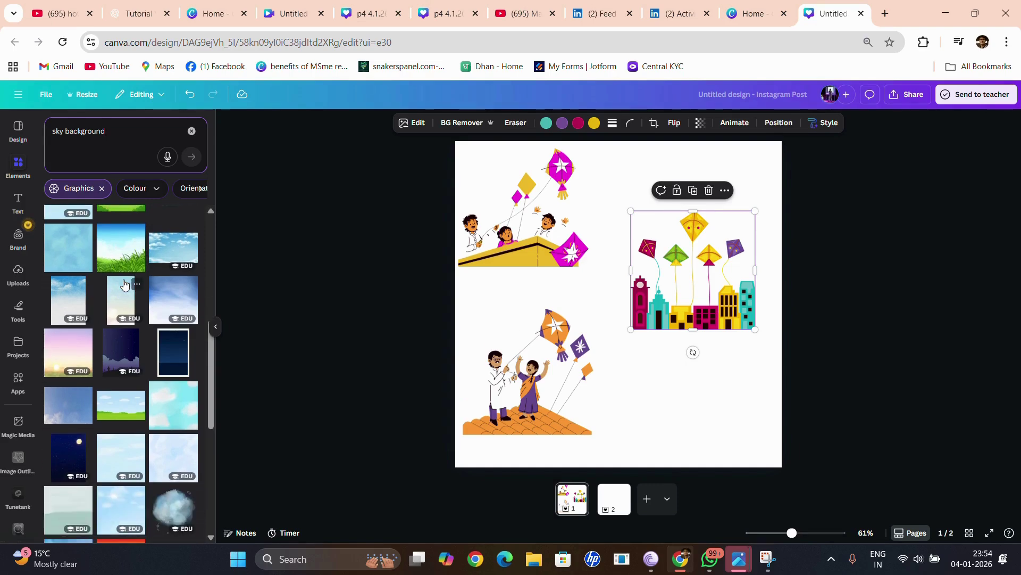
scroll(125, 286, down, 2)
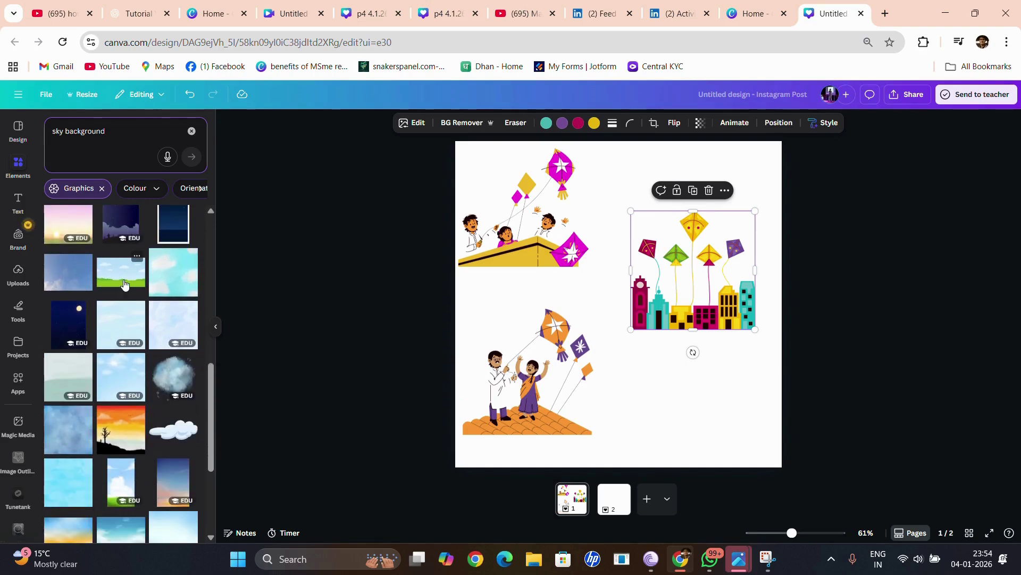
scroll(124, 285, down, 5)
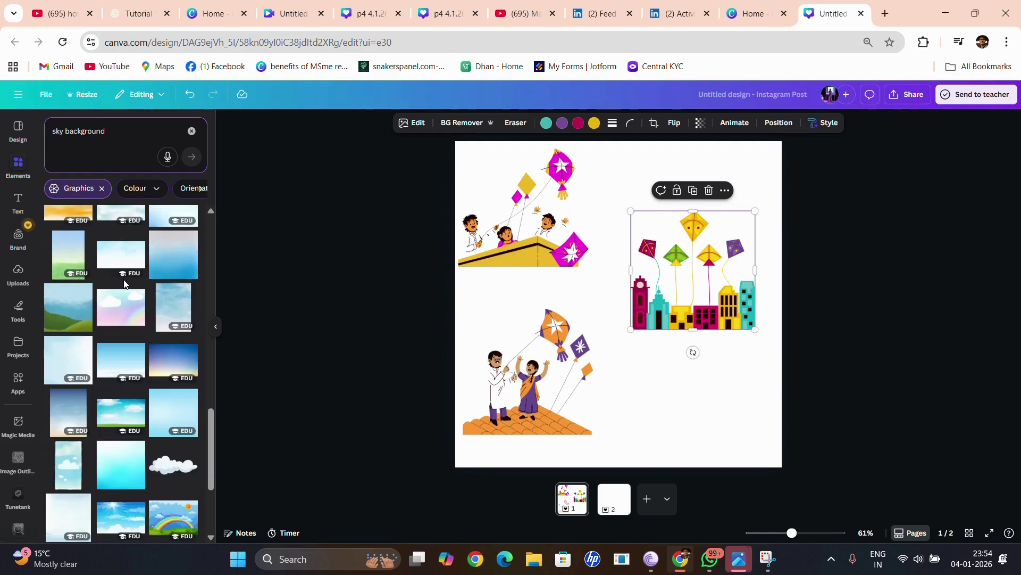
scroll(125, 284, down, 5)
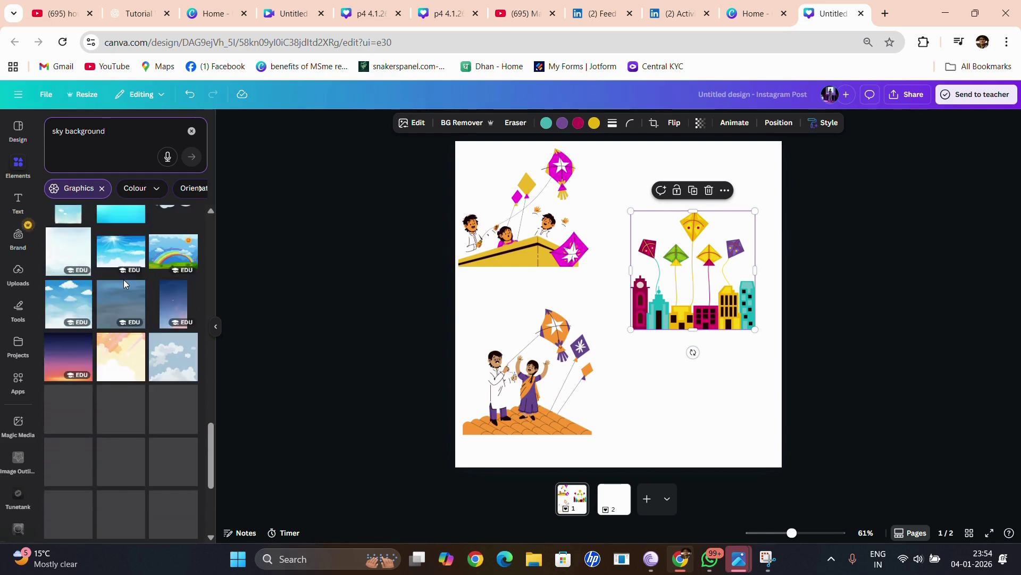
scroll(123, 280, down, 1)
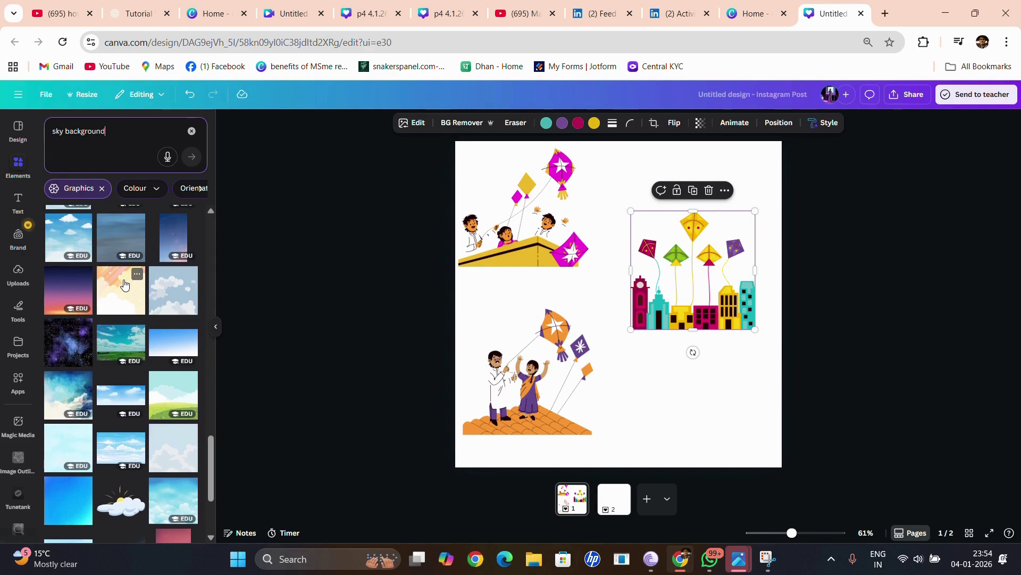
Add the navy-to-orange sunset gradient sky graphic to blank page 2 and enlarge and position it to cover the whole page.
click(616, 504)
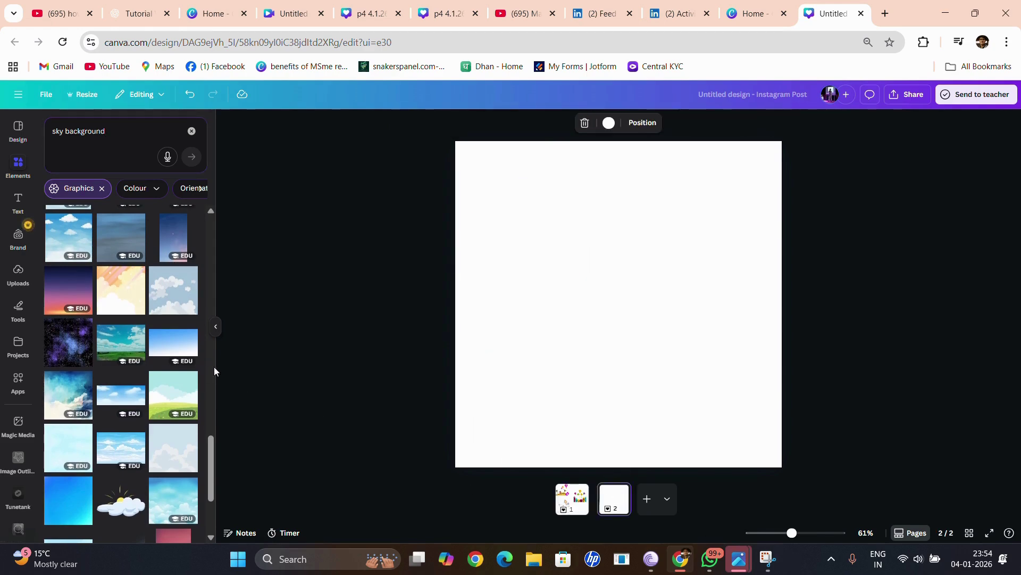
click(68, 290)
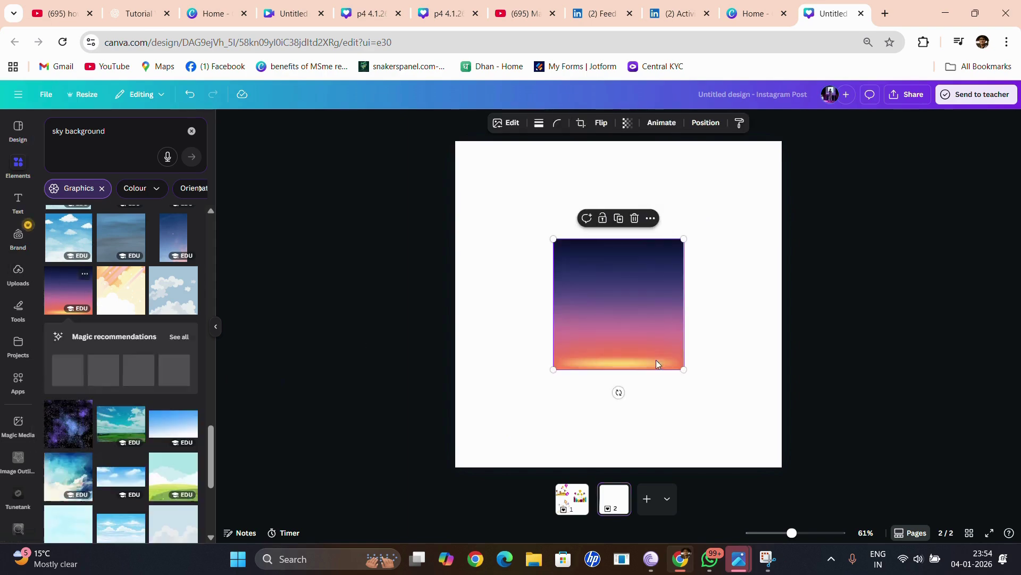
drag(577, 289, 505, 209)
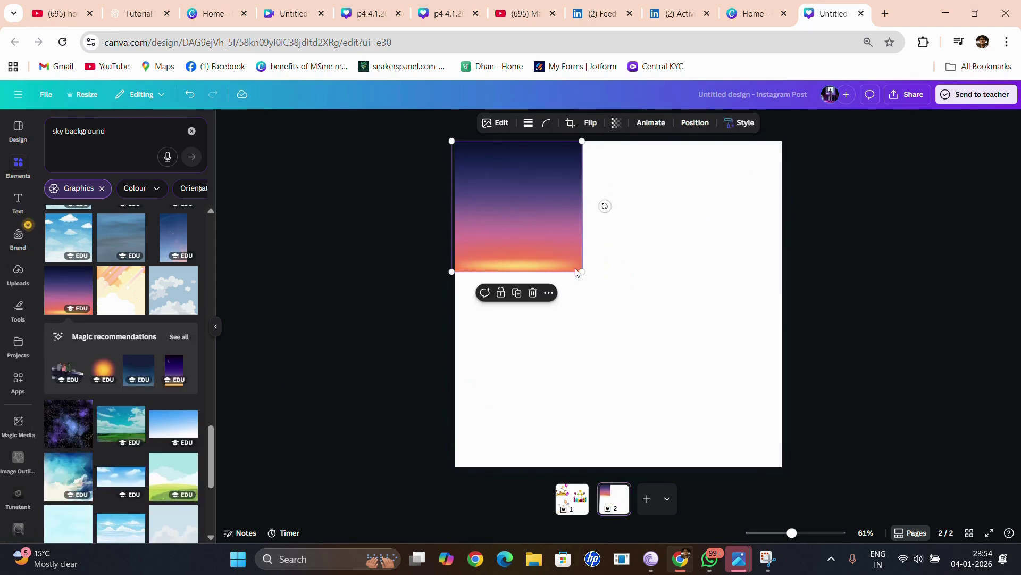
drag(582, 271, 1018, 530)
drag(677, 327, 624, 235)
mouse_move(628, 281)
mouse_down()
mouse_move(623, 246)
mouse_move(622, 262)
mouse_up()
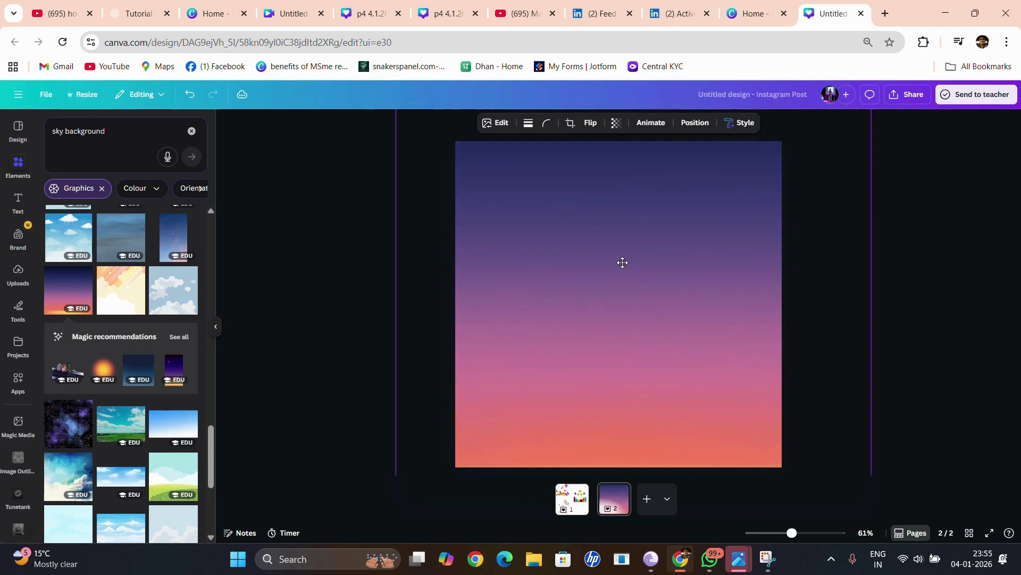
click(352, 275)
Copy the yellow rooftop kite-flying graphic from page 1 and paste it onto the sunset sky on page 2.
click(575, 491)
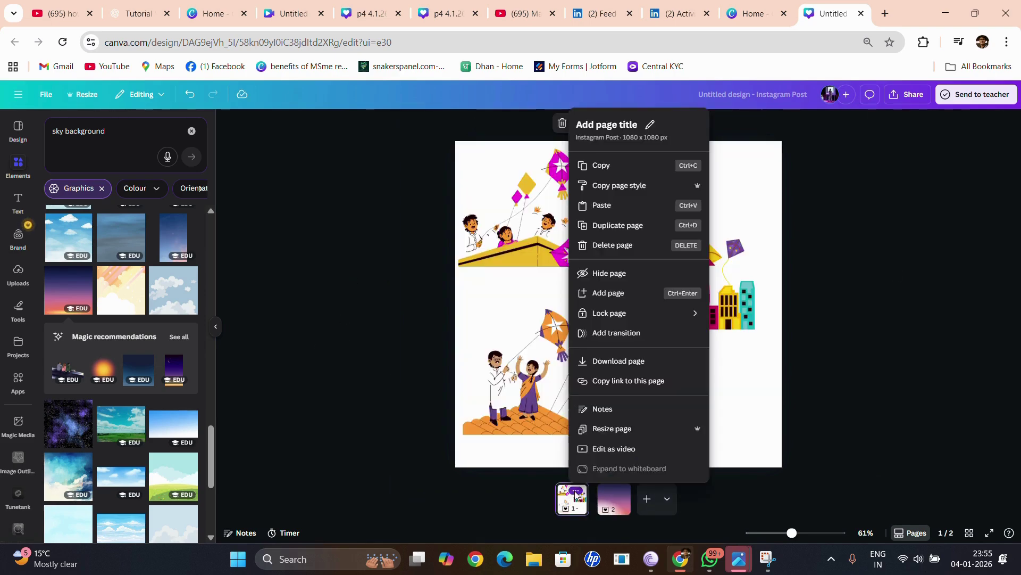
click(491, 242)
click(548, 232)
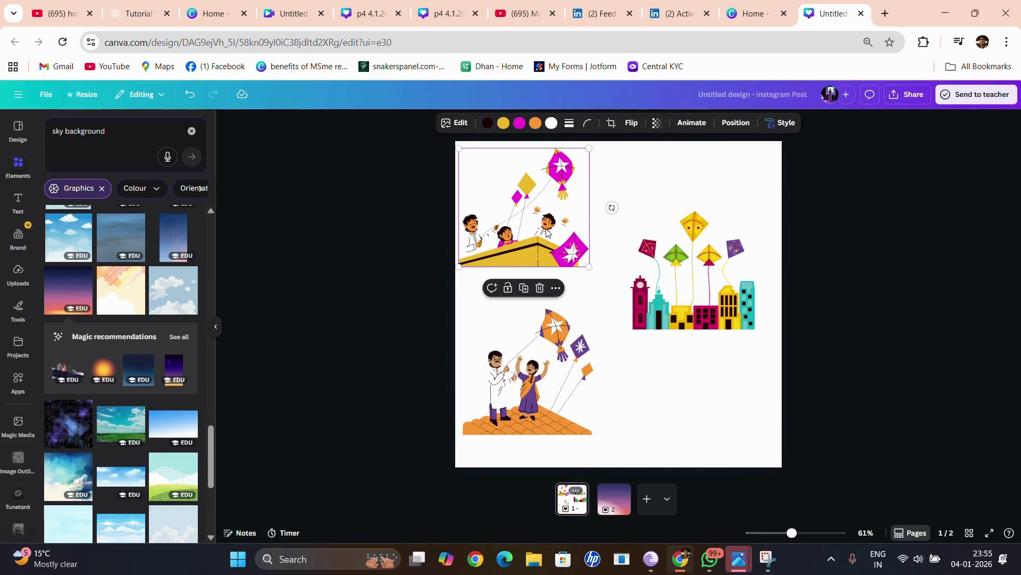
click(614, 498)
click(565, 297)
key(ctrl+v)
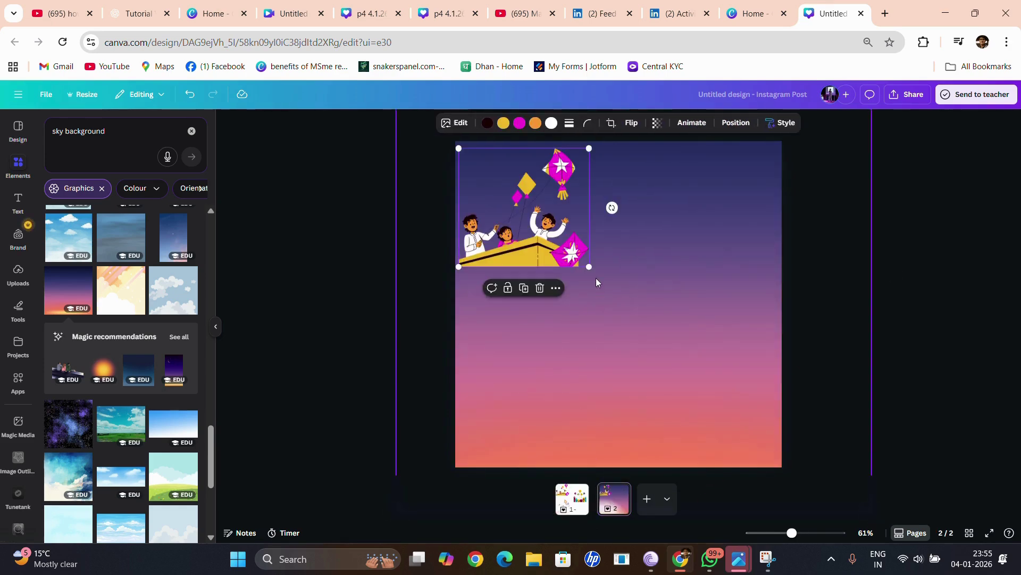
Enlarge the yellow rooftop graphic to slightly more than the page width and align its roof with the page's bottom edge.
drag(589, 268, 864, 417)
mouse_move(770, 393)
mouse_down()
mouse_move(759, 386)
mouse_move(801, 400)
mouse_move(765, 398)
mouse_up()
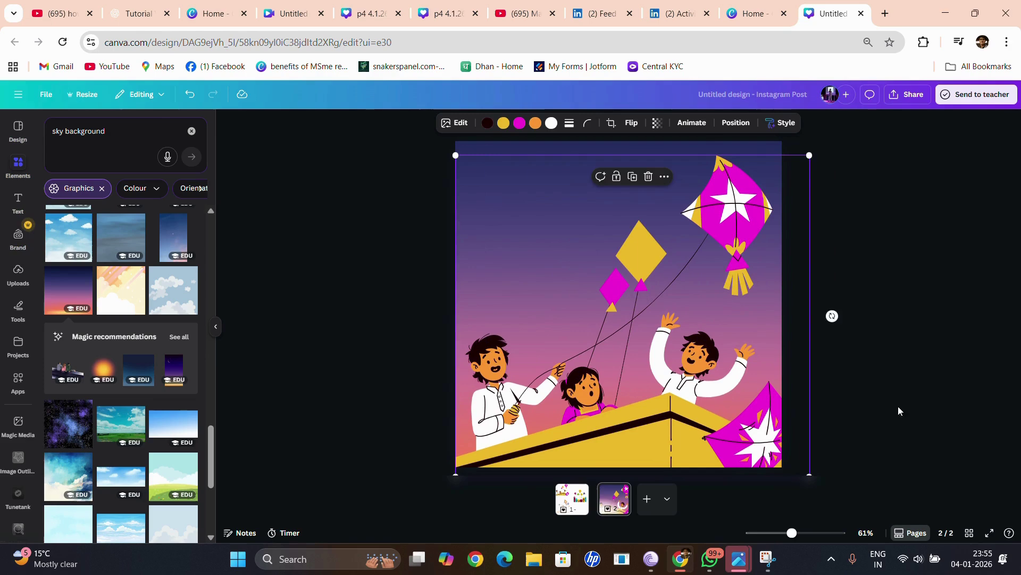
click(969, 380)
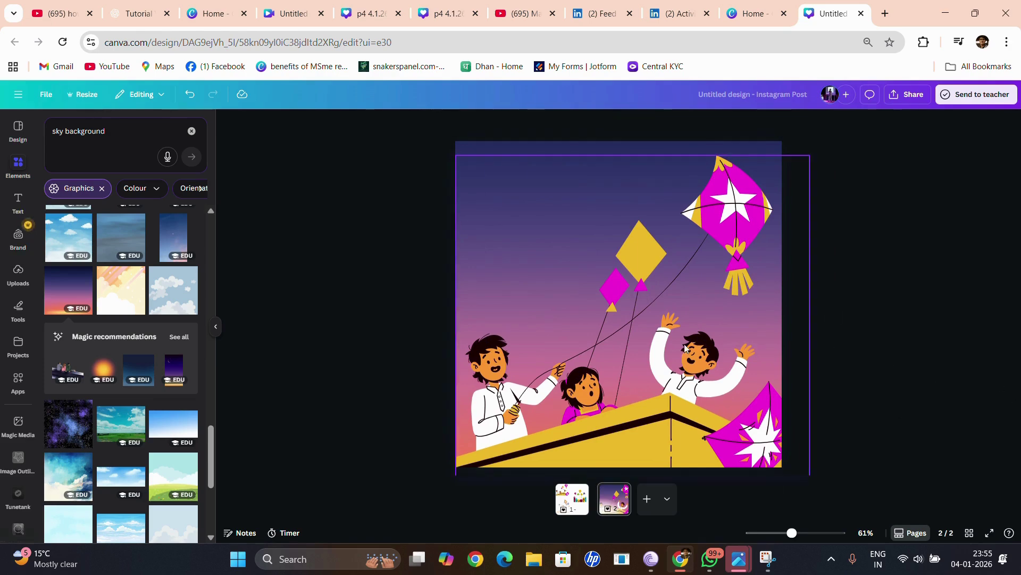
Apply a more saturated image filter to the sunset sky background on page 2.
click(482, 148)
click(502, 128)
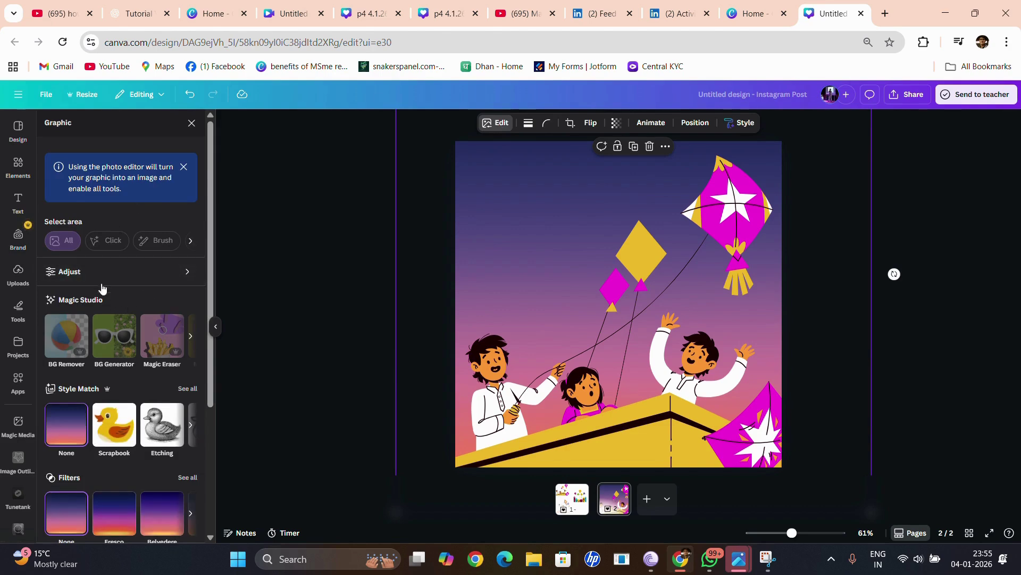
scroll(107, 320, down, 3)
click(120, 388)
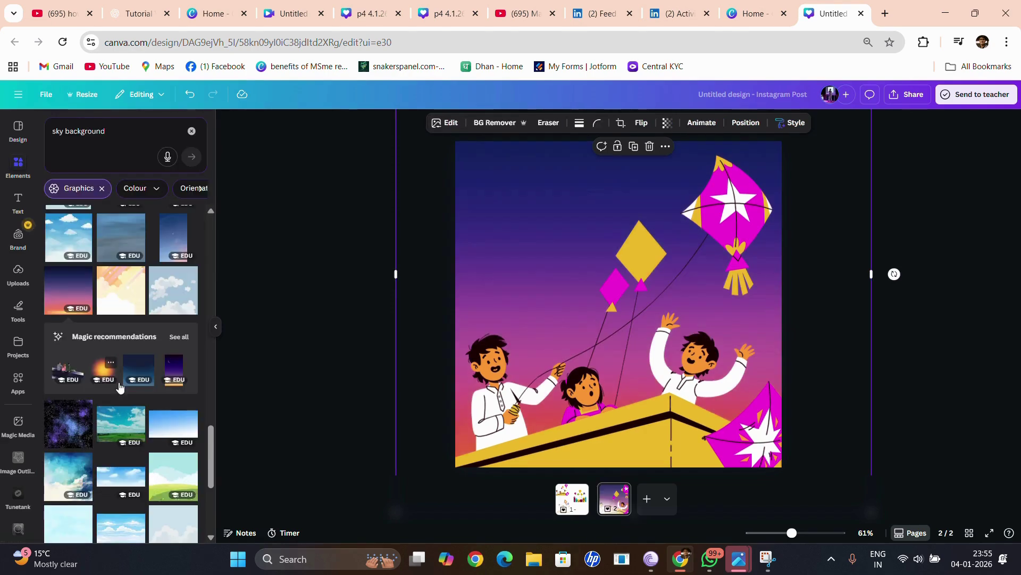
scroll(119, 386, up, 5)
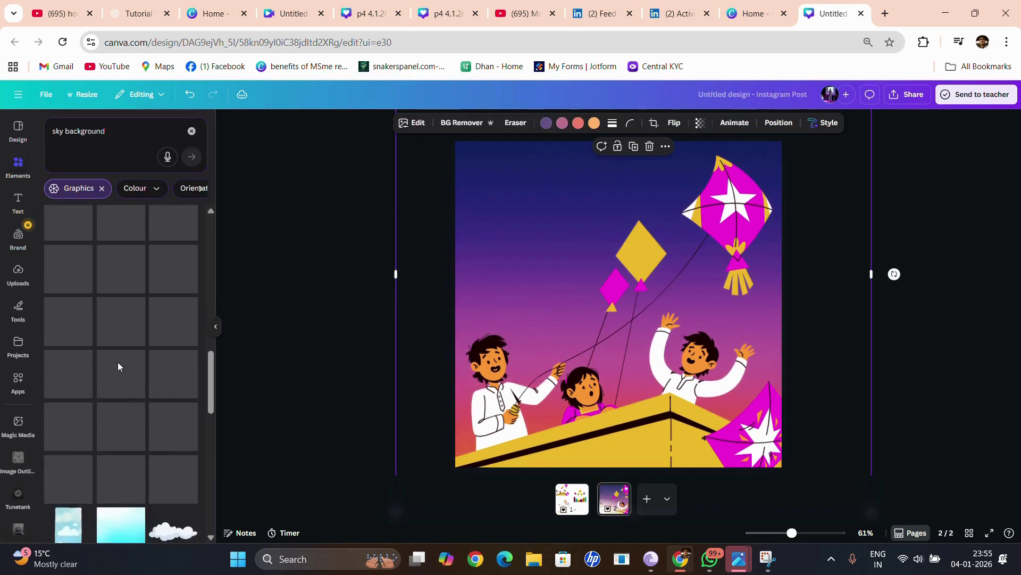
Adjust the sky background to brightness -31, contrast 6 and blacks -12, and slightly lower its saturation.
click(413, 123)
click(98, 200)
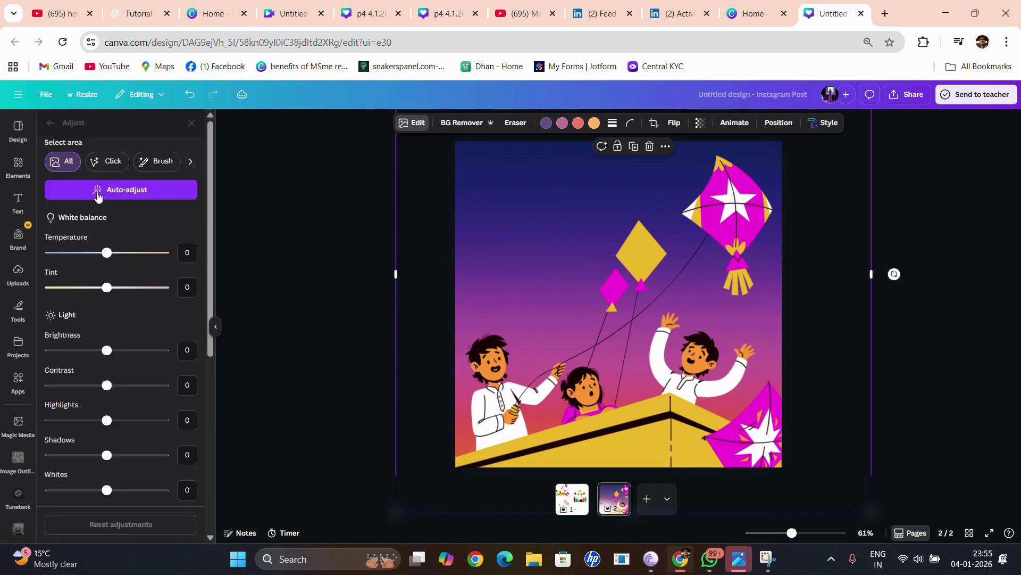
mouse_move(107, 350)
mouse_down()
mouse_move(71, 362)
mouse_move(90, 362)
mouse_up()
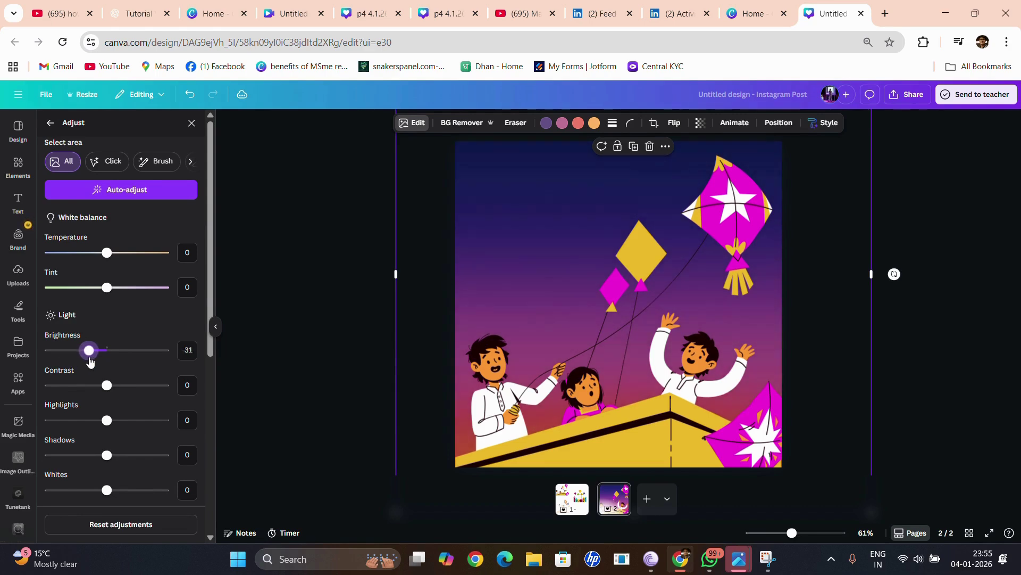
scroll(122, 382, down, 3)
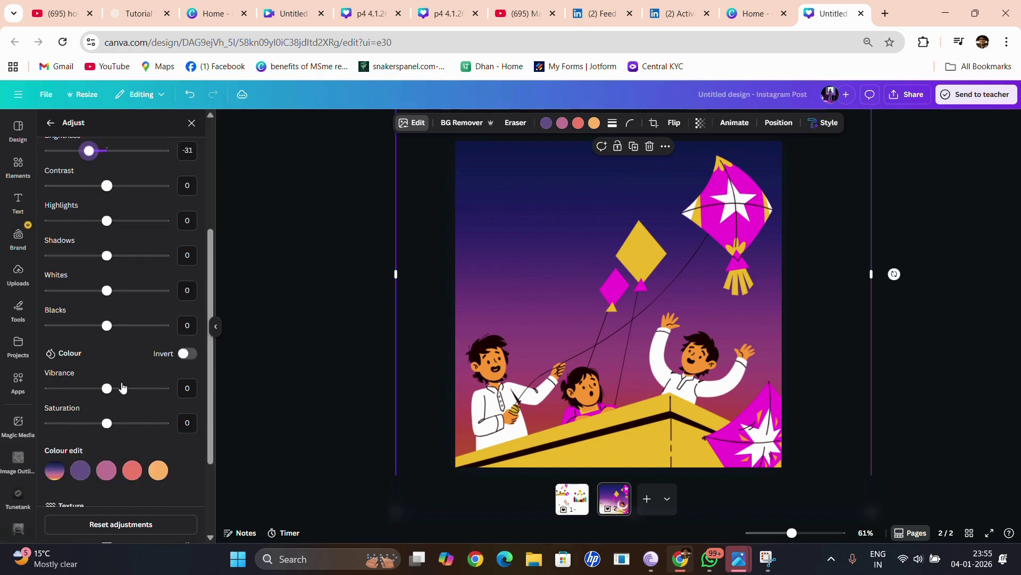
mouse_move(110, 426)
mouse_down()
mouse_move(140, 424)
mouse_move(67, 427)
mouse_move(98, 428)
mouse_up()
mouse_move(107, 325)
mouse_down()
mouse_move(81, 330)
mouse_move(112, 324)
mouse_up()
scroll(111, 330, up, 3)
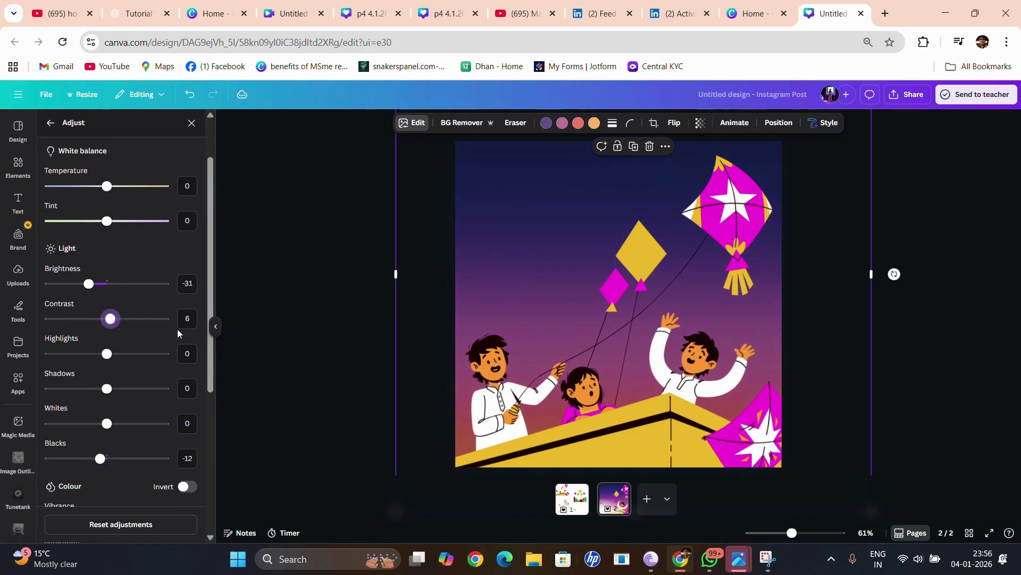
click(289, 302)
click(374, 278)
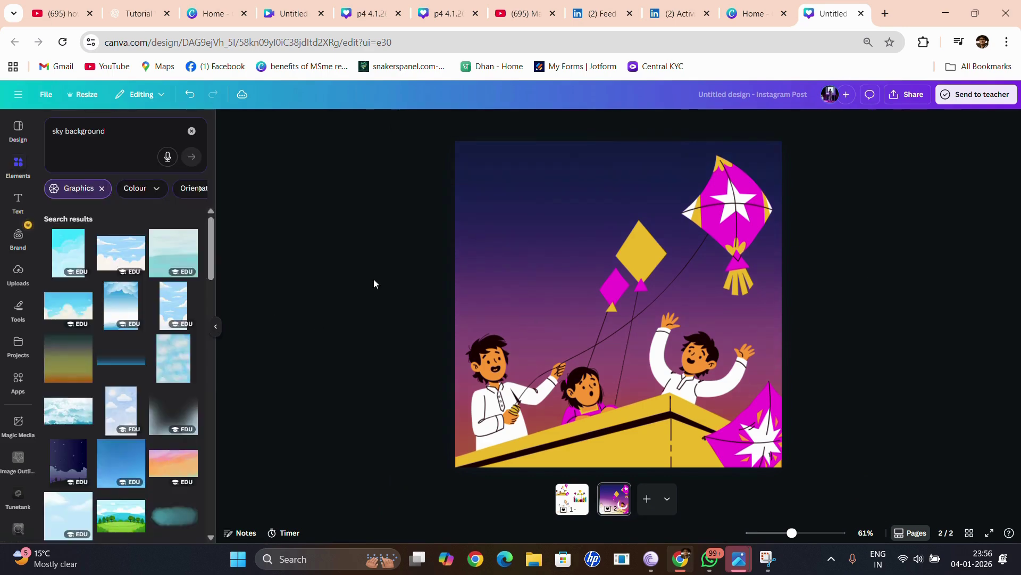
Fine-tune the rooftop graphic's vertical position on page 2 so its base runs just past the page's bottom edge.
click(723, 365)
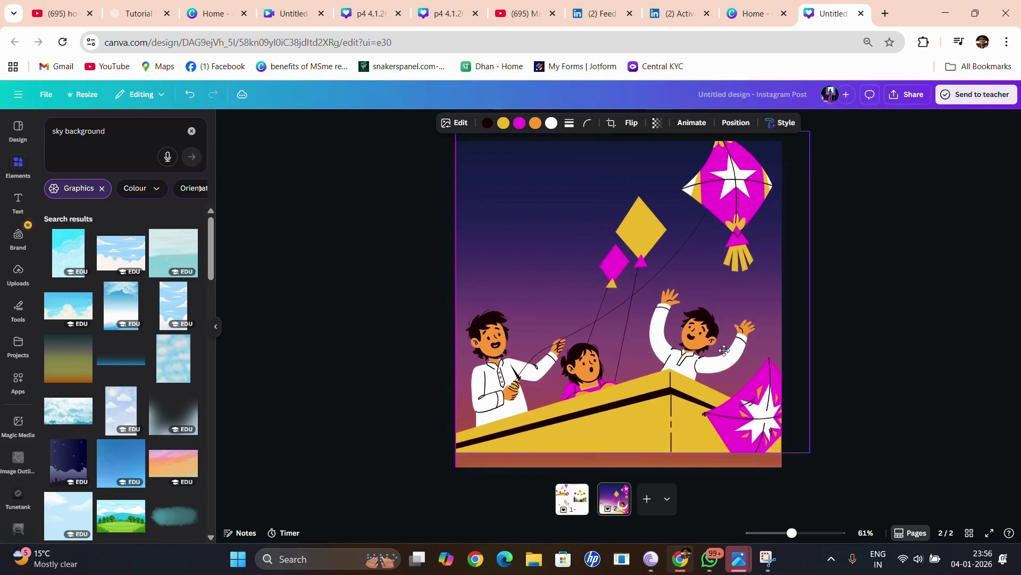
click(903, 275)
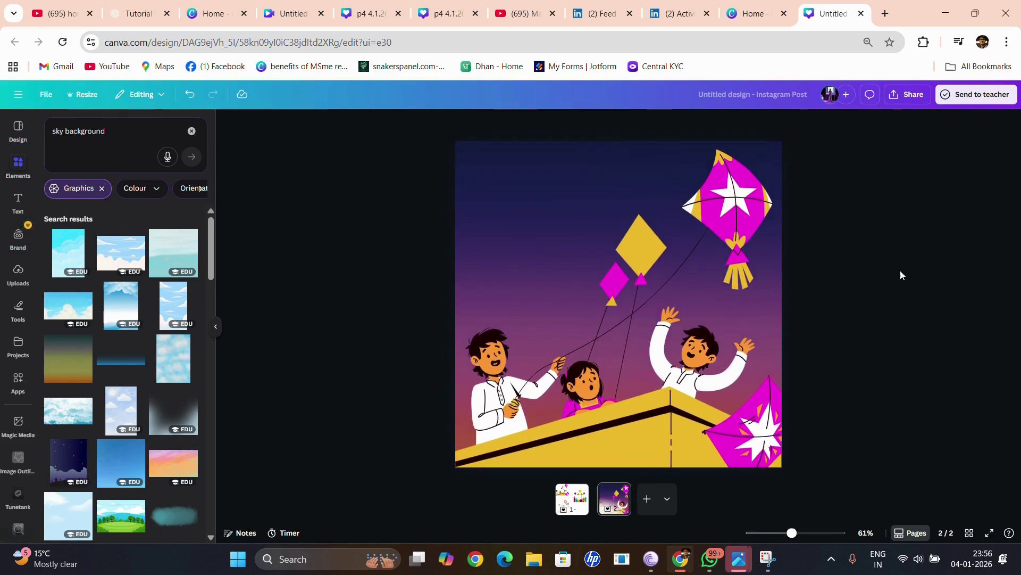
click(472, 221)
drag(656, 316, 656, 325)
click(280, 318)
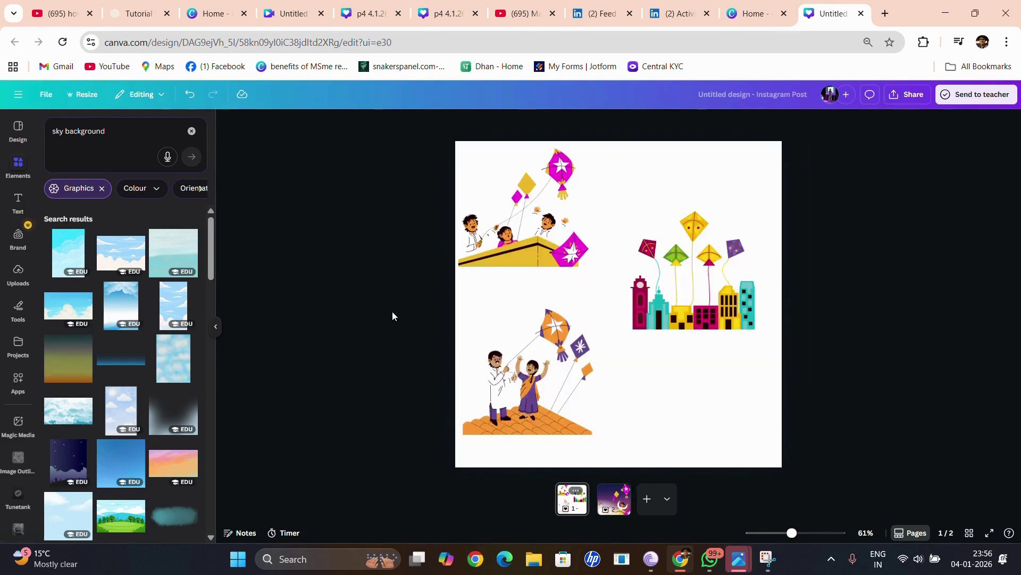
Add a heading to page 2 with the text "A family".
click(16, 206)
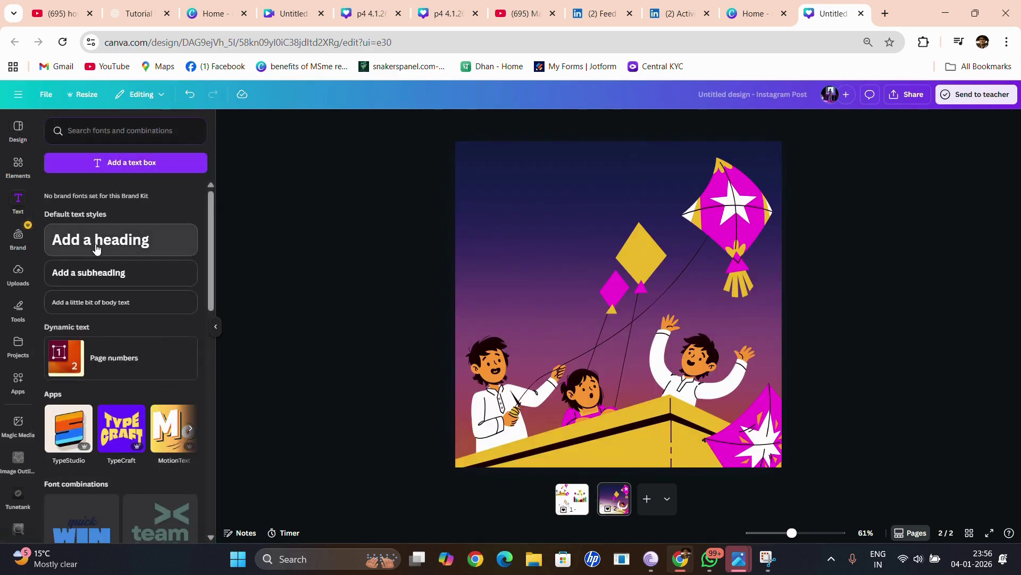
click(65, 244)
key(BackSpace)
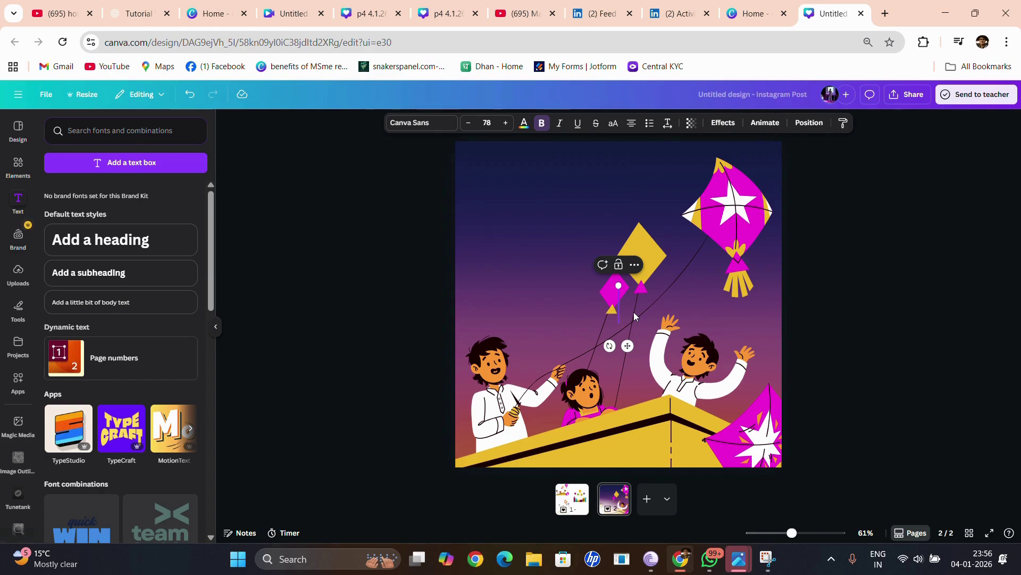
text(A)
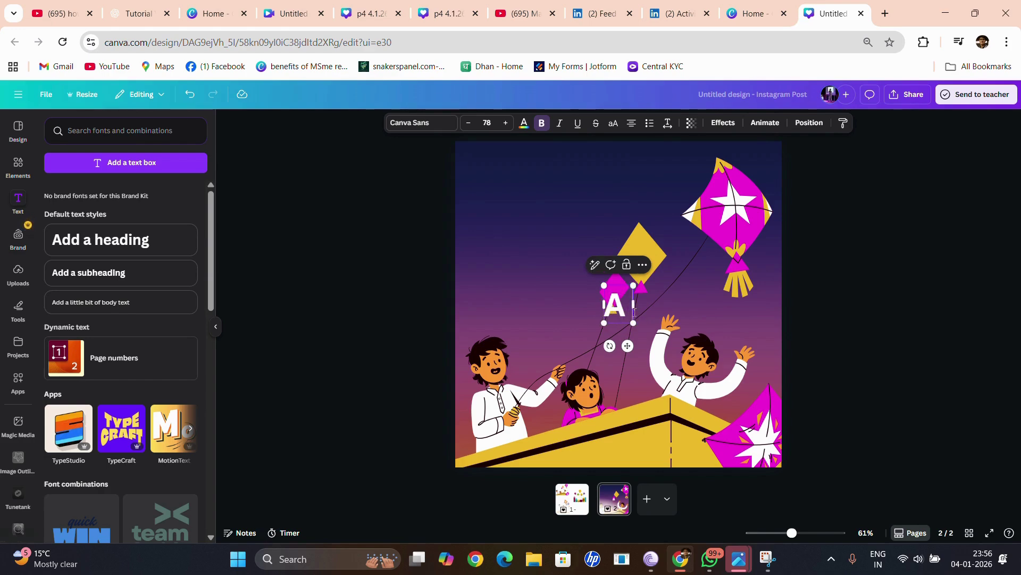
text( family)
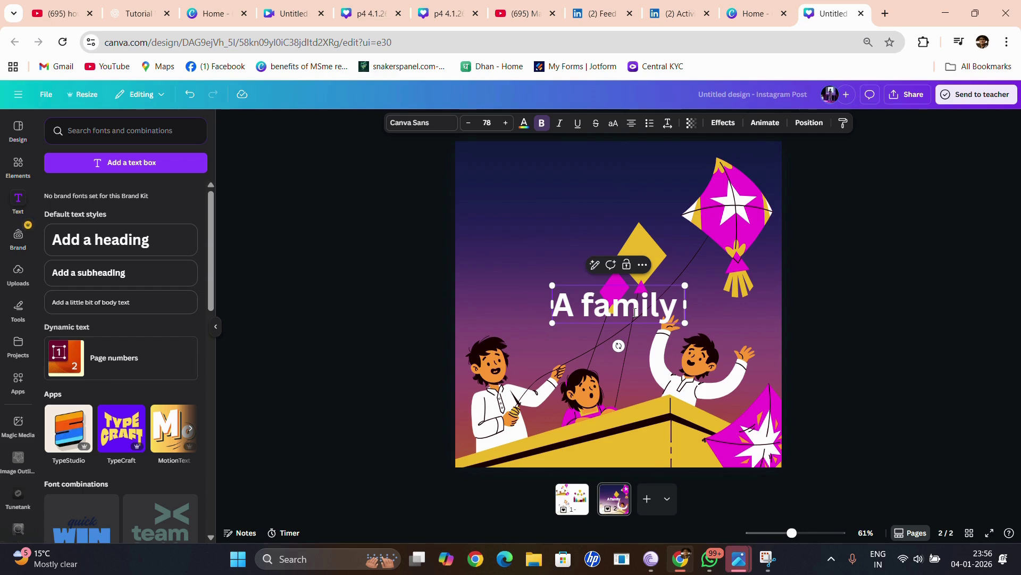
Clear the "A family" text from the heading on page 2.
key(BackSpace)
key(BackSpace)
key(BackSpace)
key(BackSpace)
key(BackSpace)
key(BackSpace)
key(BackSpace)
key(BackSpace)
key(BackSpace)
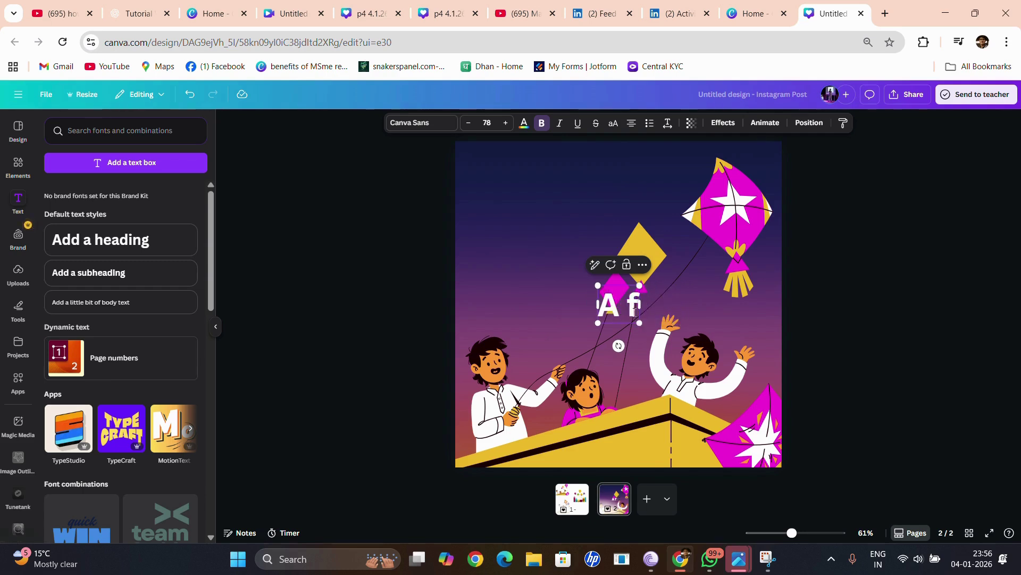
text(Fam)
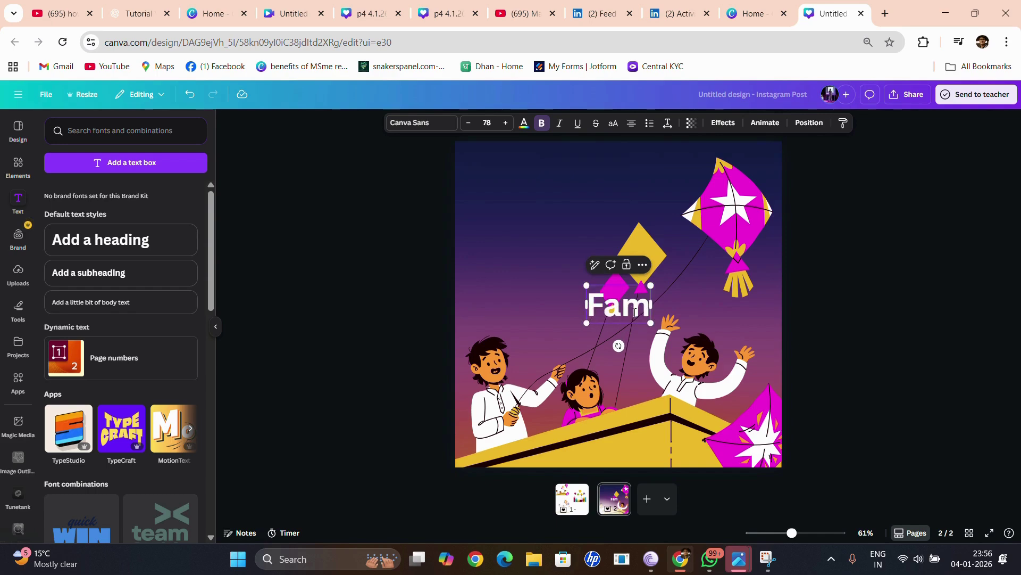
key(BackSpace)
key(BackSpace)
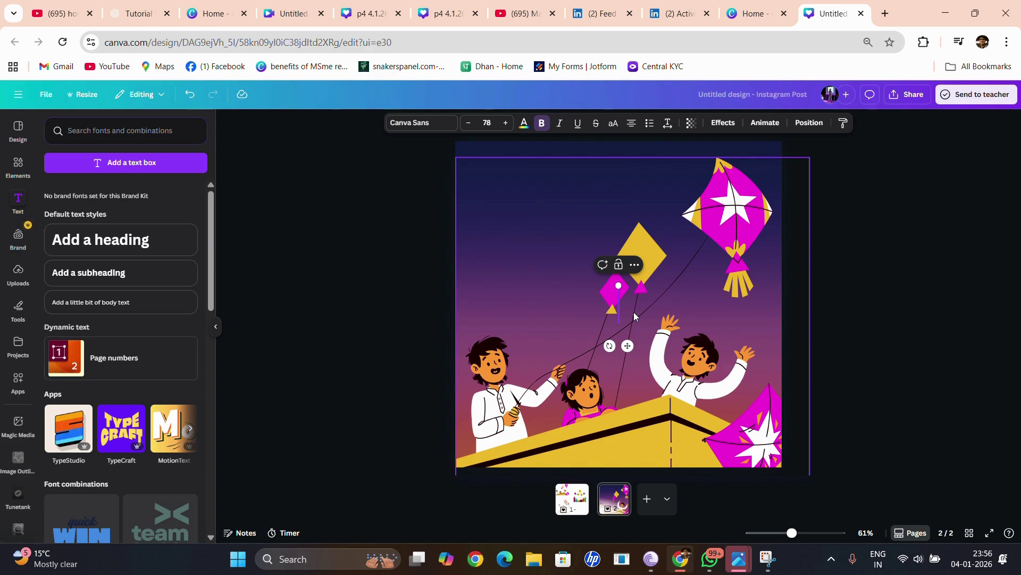
text(Cel)
key(BackSpace)
key(BackSpace)
key(BackSpace)
click(579, 504)
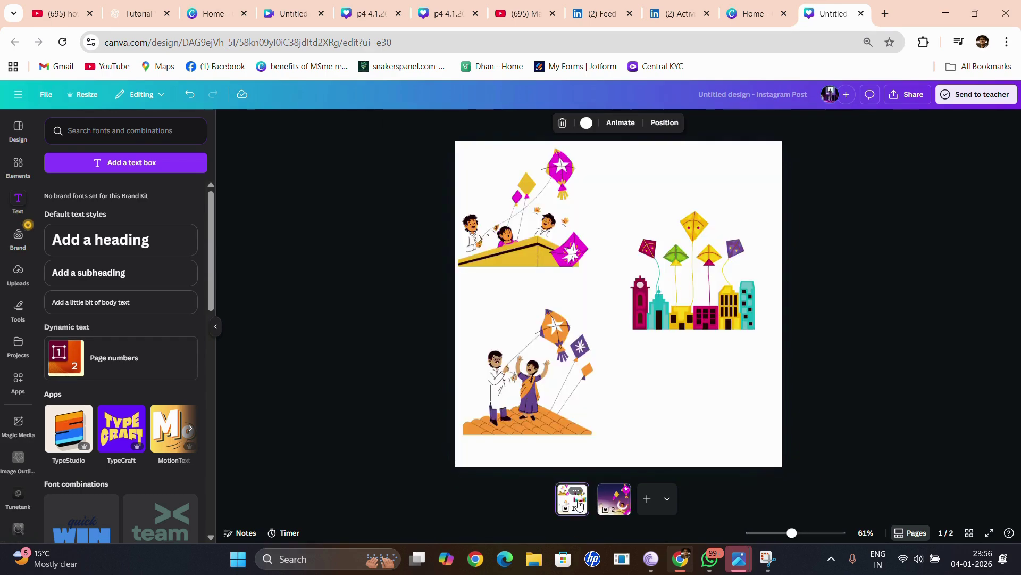
click(609, 508)
Add a heading to page 2 reading "Celebration looks more bautiful while you are on top".
click(59, 250)
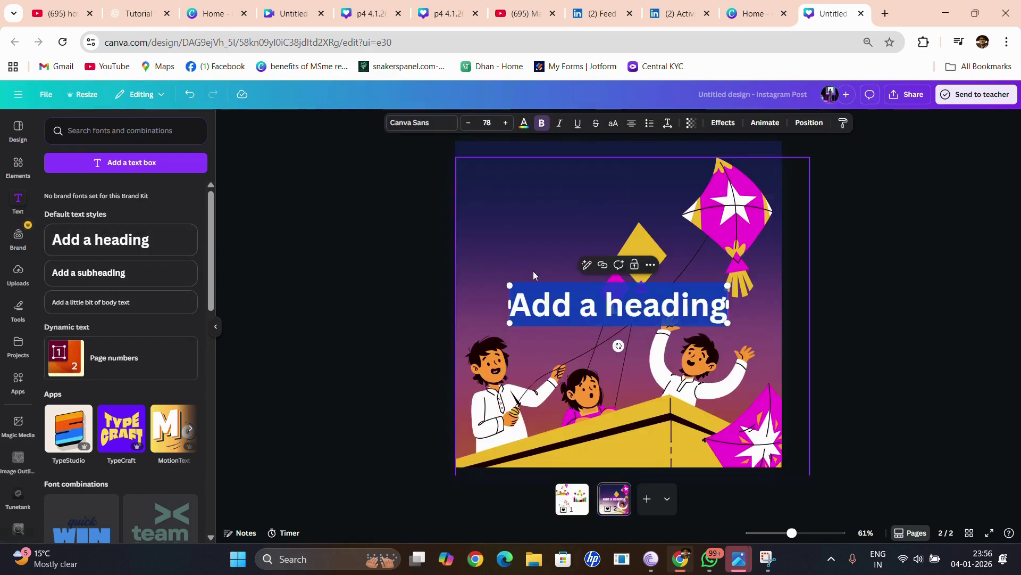
text(Celebra)
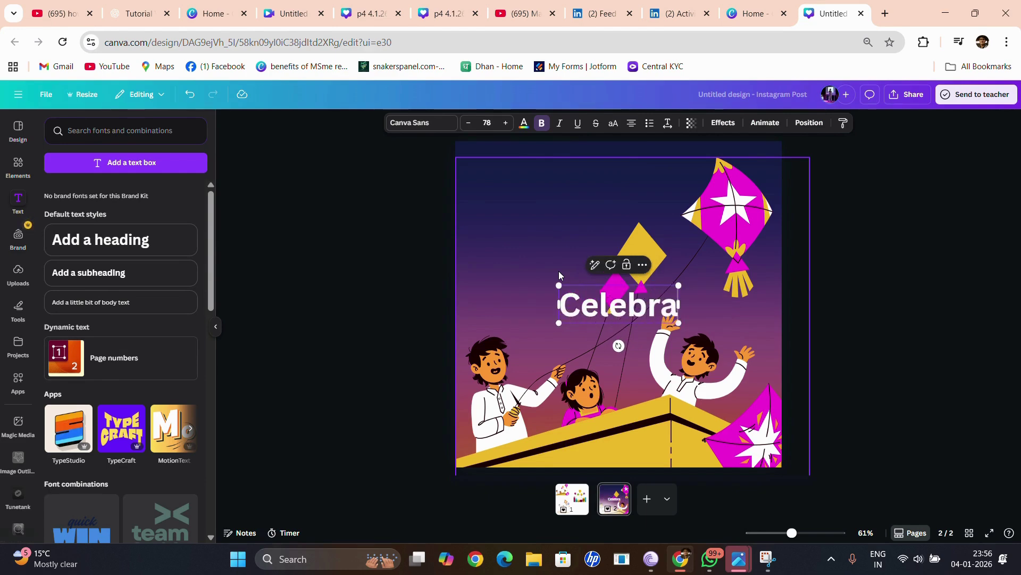
text(tion)
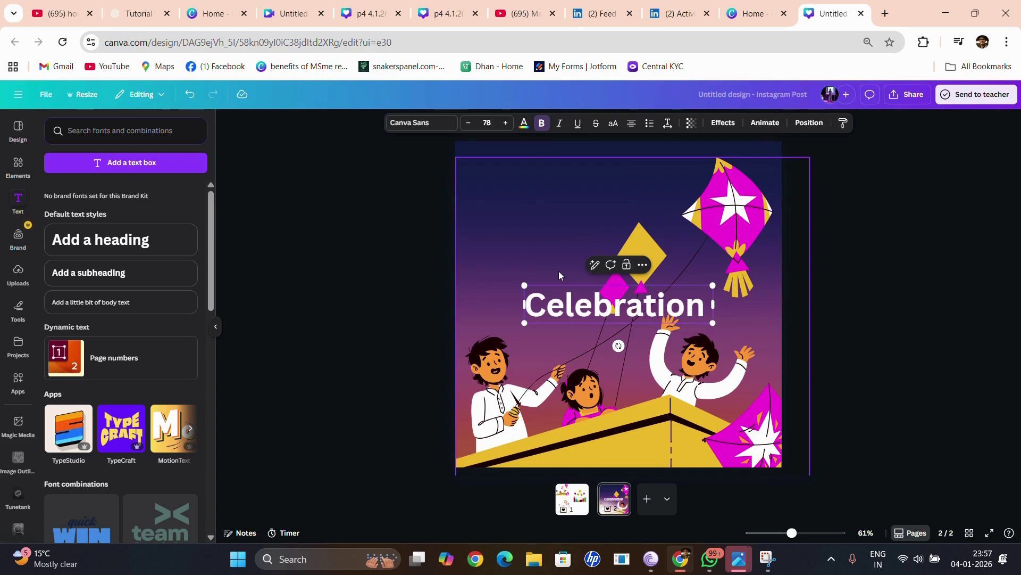
text( looks more)
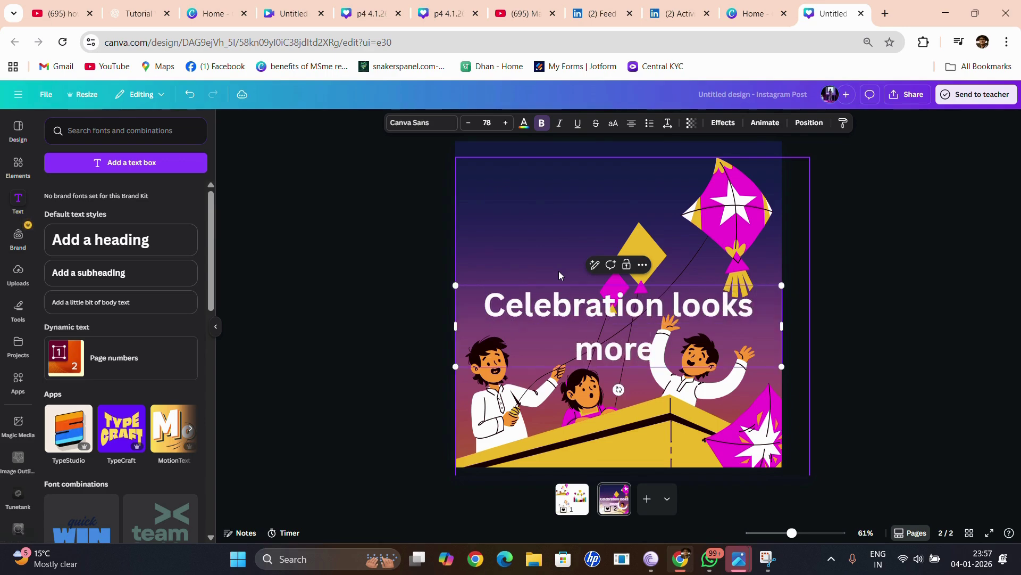
text( oautifu)
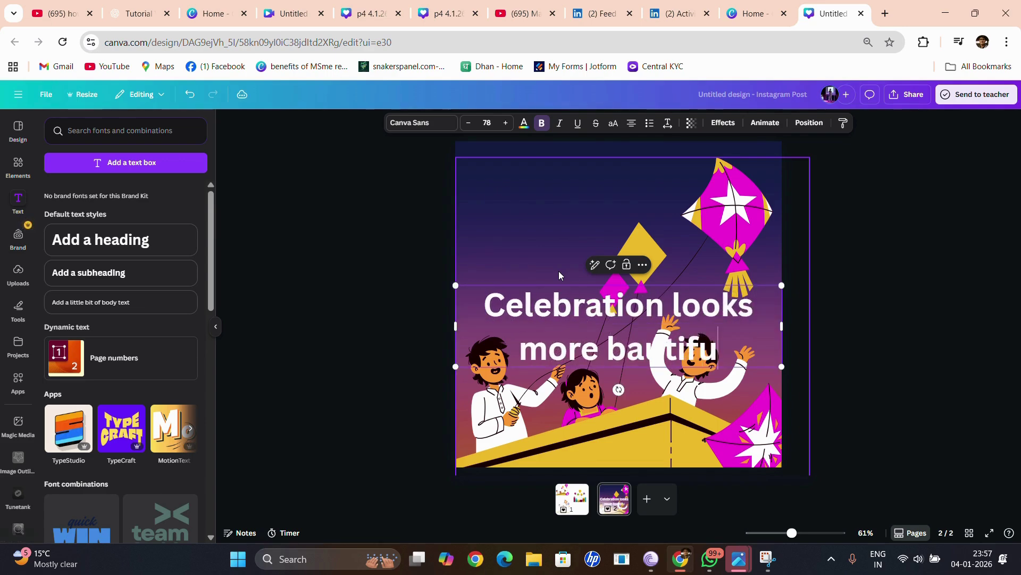
text(l while y)
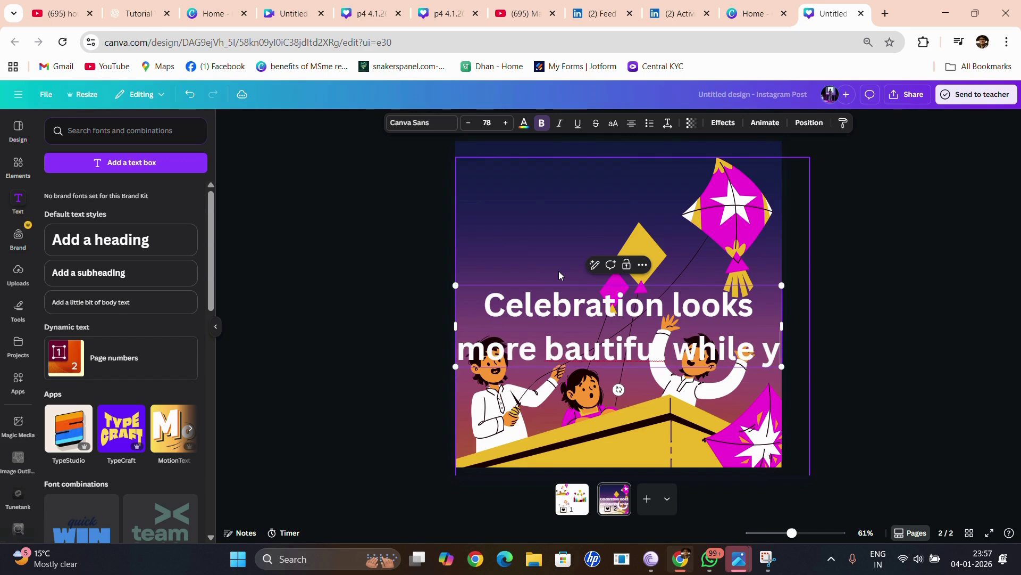
text(ou)
key(BackSpace)
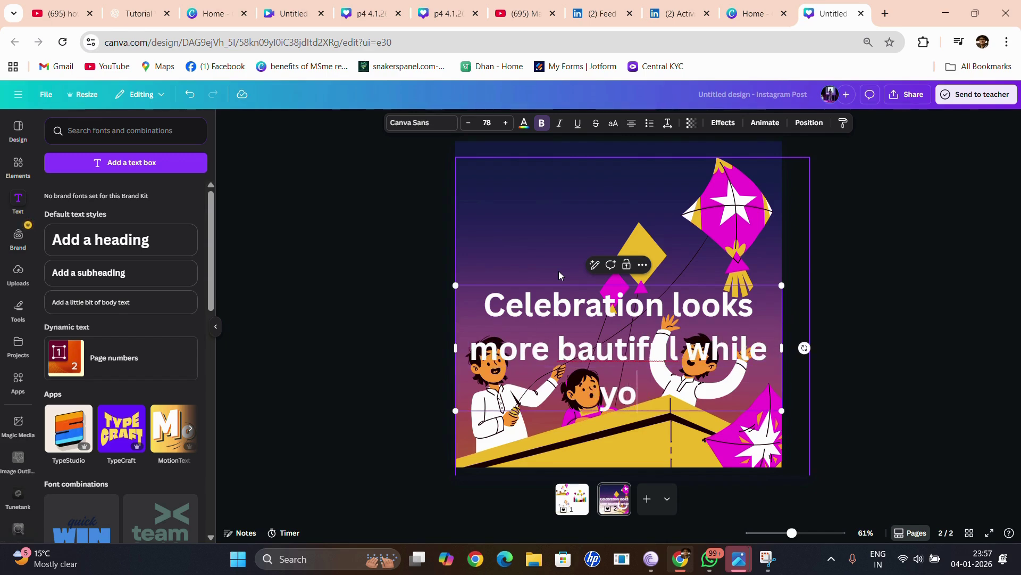
text(u are a)
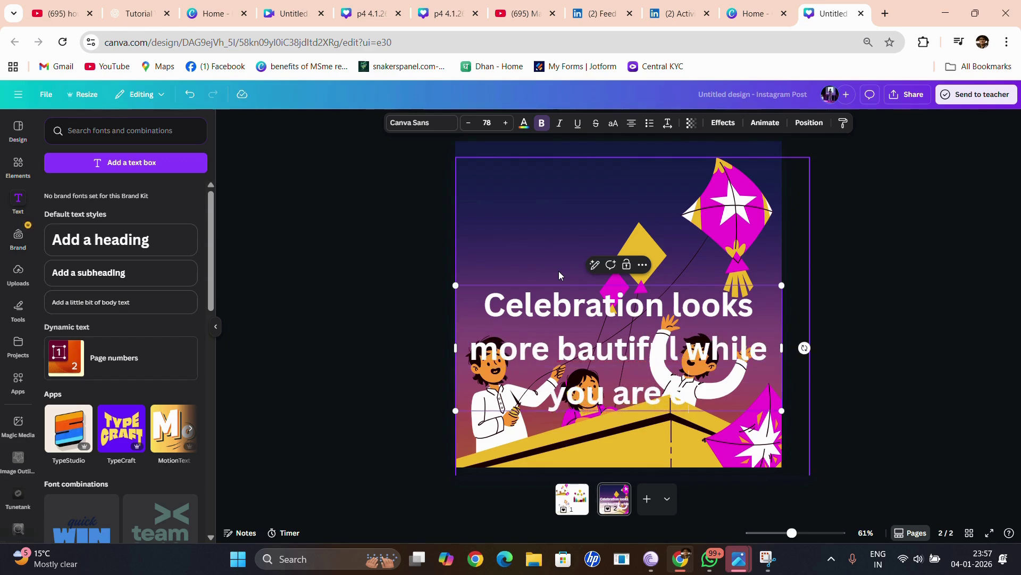
key(BackSpace)
text(on the)
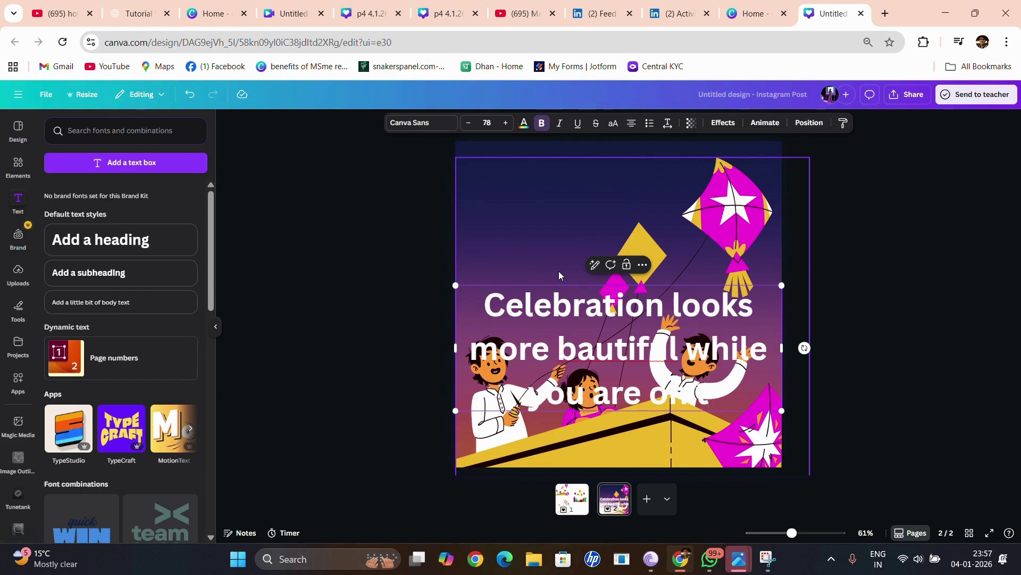
key(BackSpace)
key(BackSpace)
key(BackSpace)
text(top)
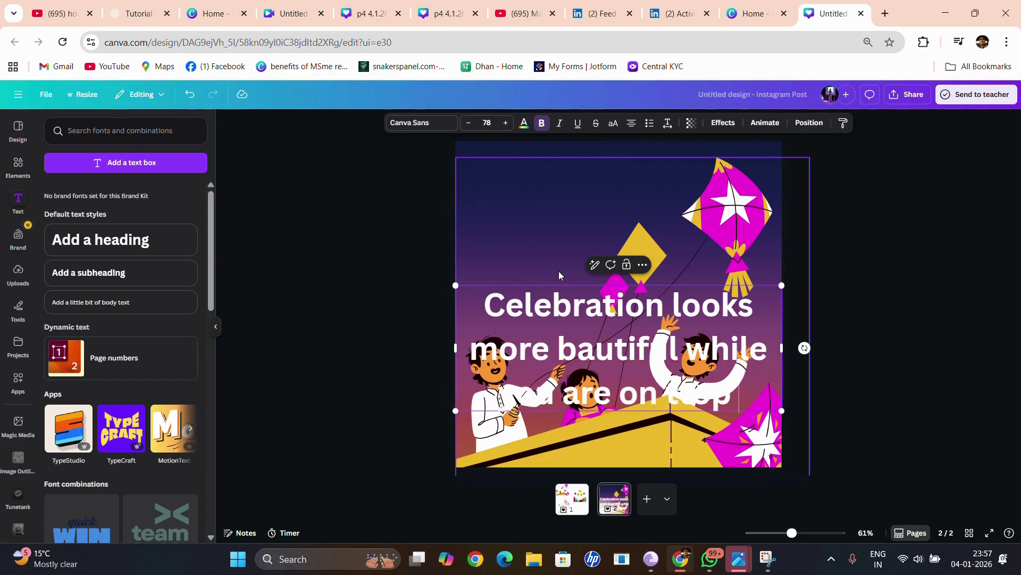
key(BackSpace)
key(BackSpace)
key(BackSpace)
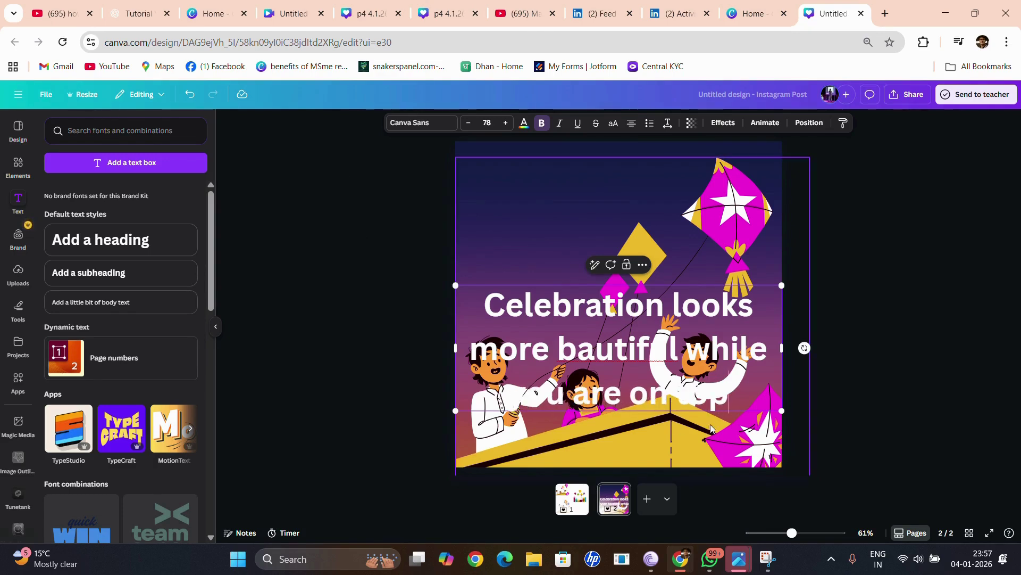
Shrink the heading to a font size of about 20.3 and set its font to The Seasons.
drag(781, 410, 541, 329)
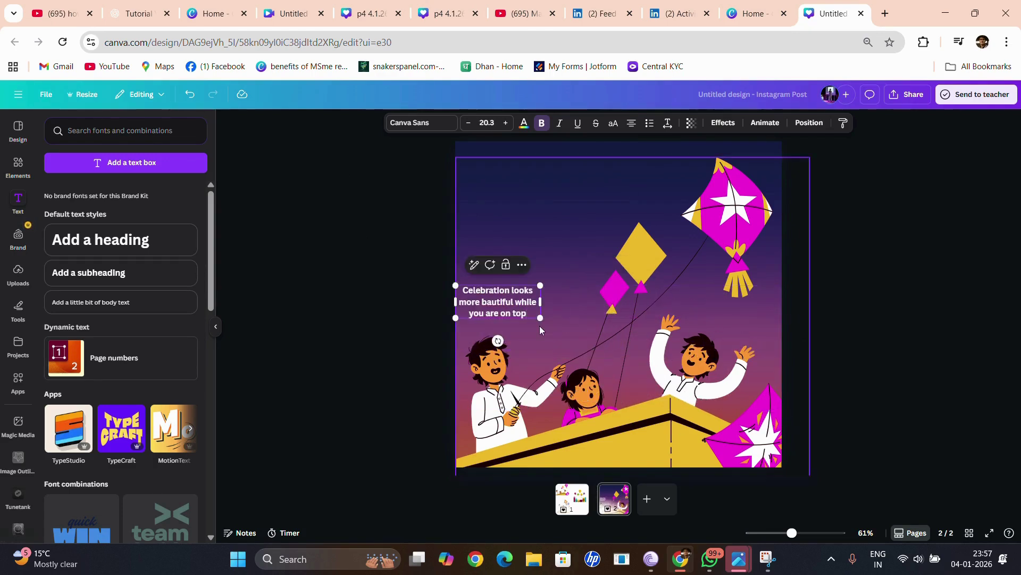
double_click(502, 294)
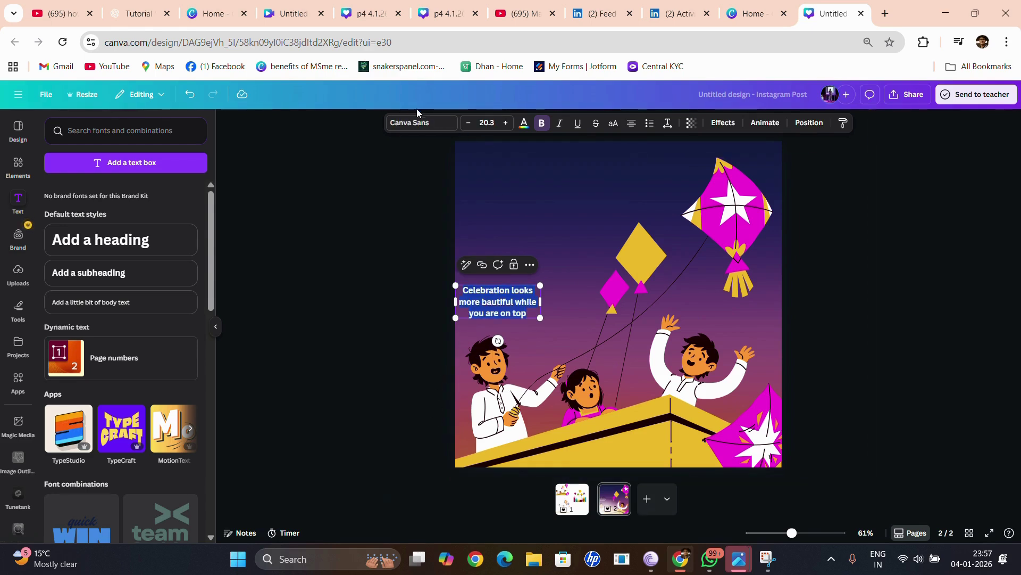
click(407, 130)
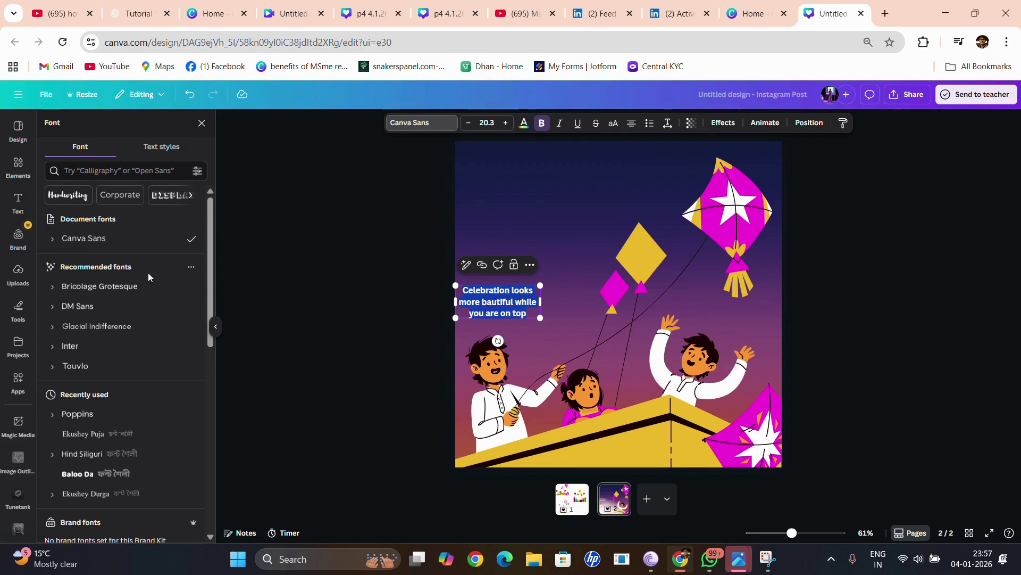
scroll(148, 274, down, 1)
scroll(149, 276, down, 5)
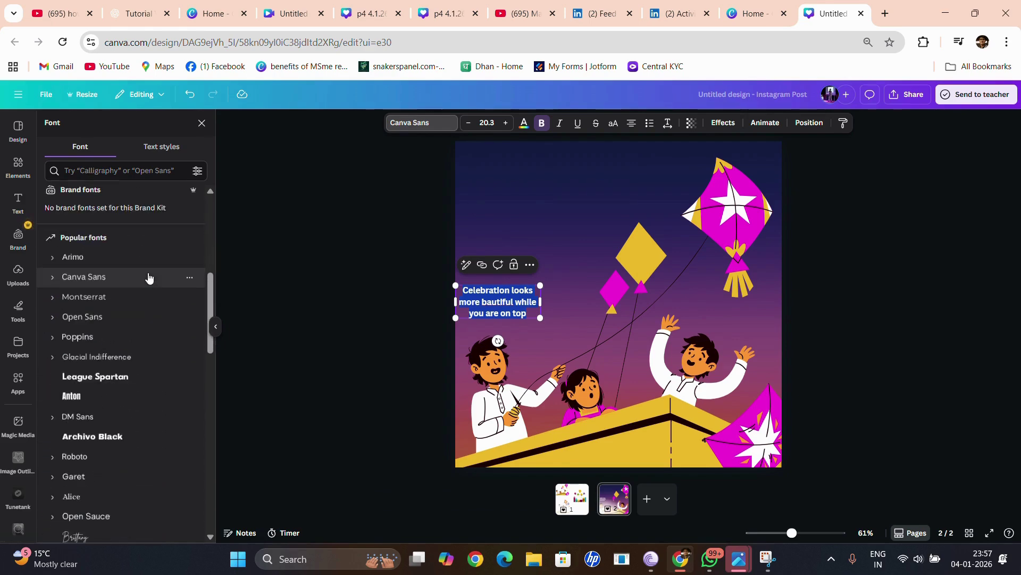
click(106, 356)
scroll(98, 368, down, 3)
click(94, 371)
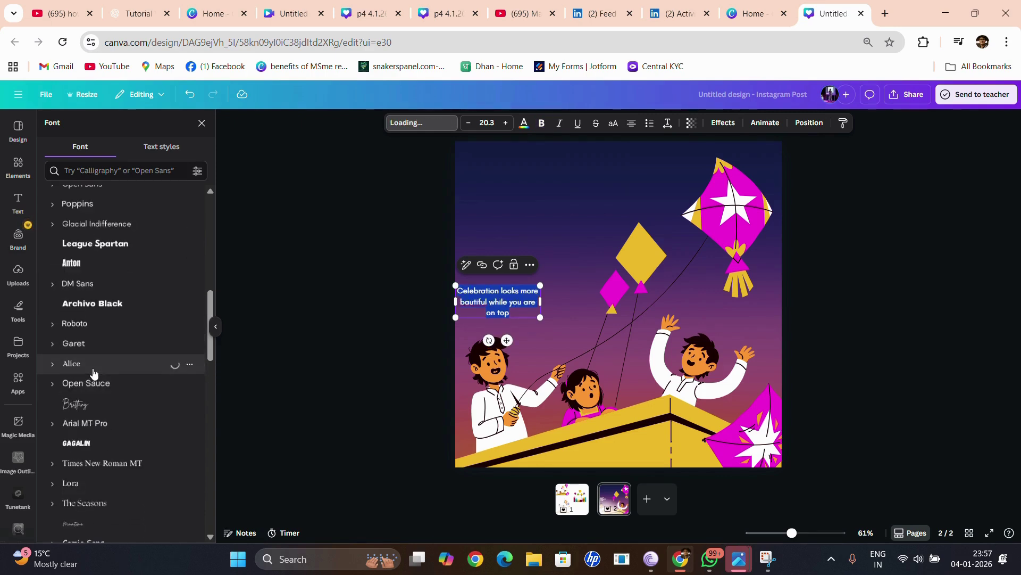
scroll(109, 338, down, 2)
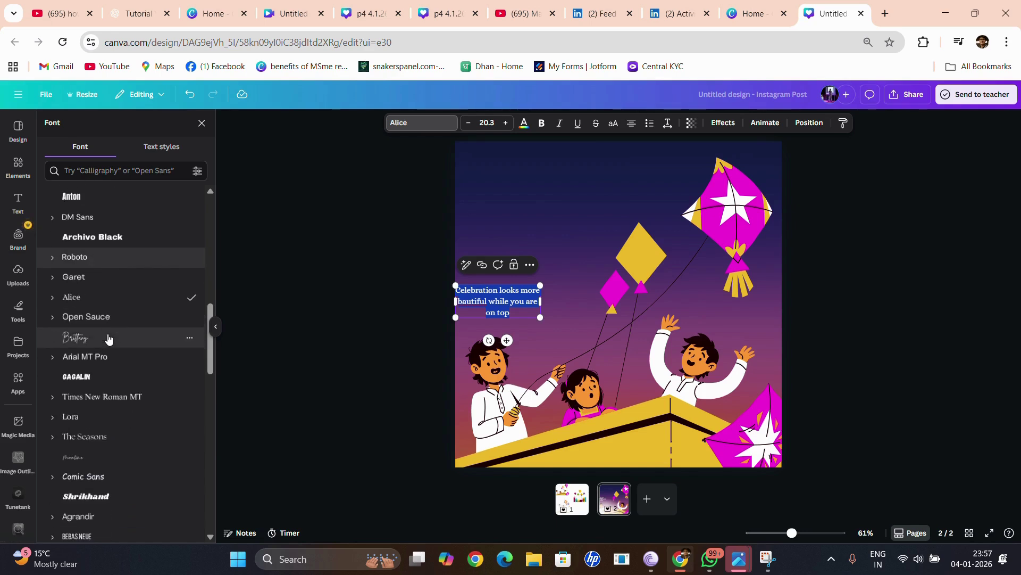
scroll(109, 339, down, 2)
click(90, 371)
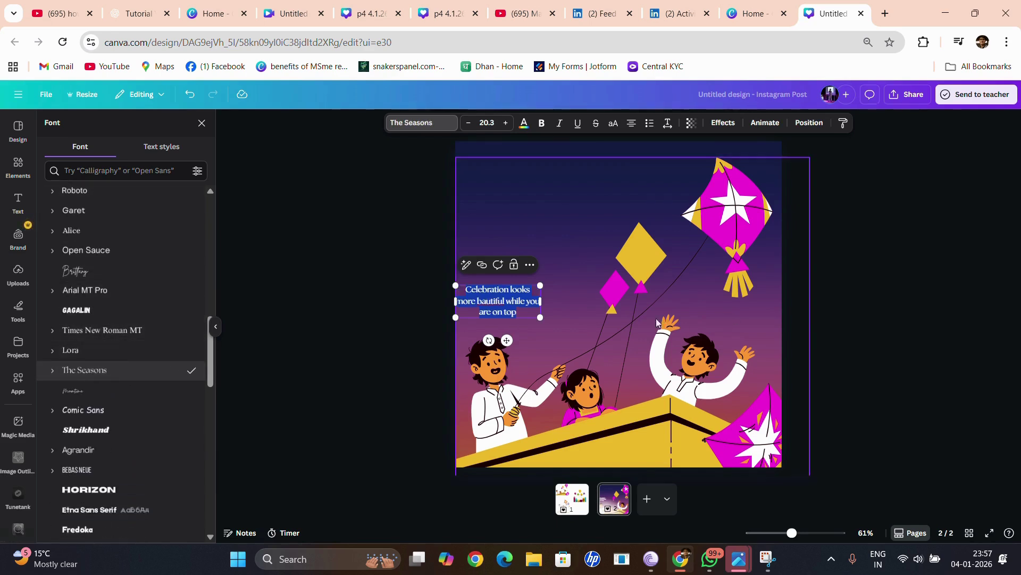
Widen the heading's text box so the text fits on two lines, and left-align it.
drag(541, 302, 585, 304)
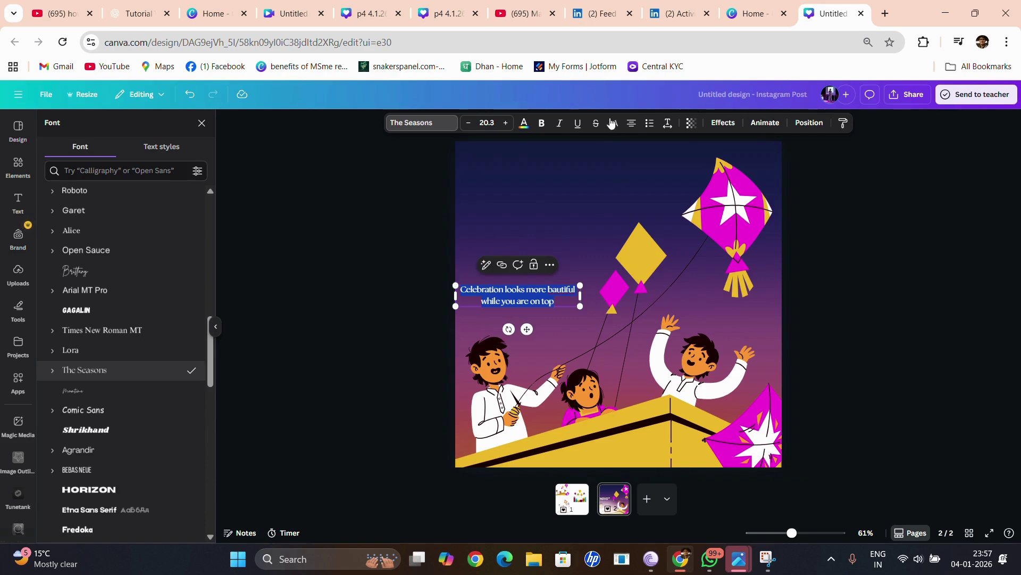
click(632, 124)
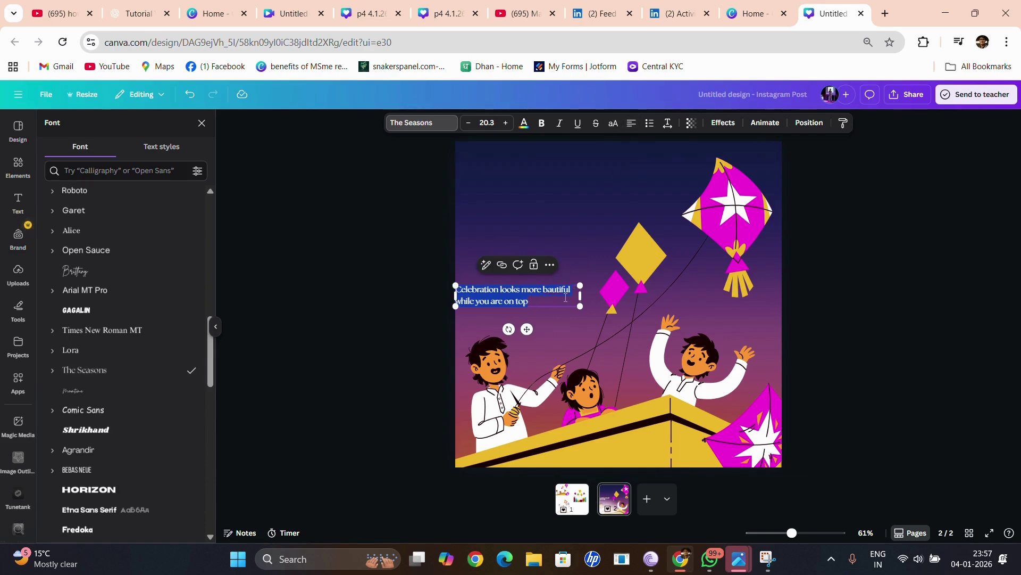
key(Escape)
click(404, 284)
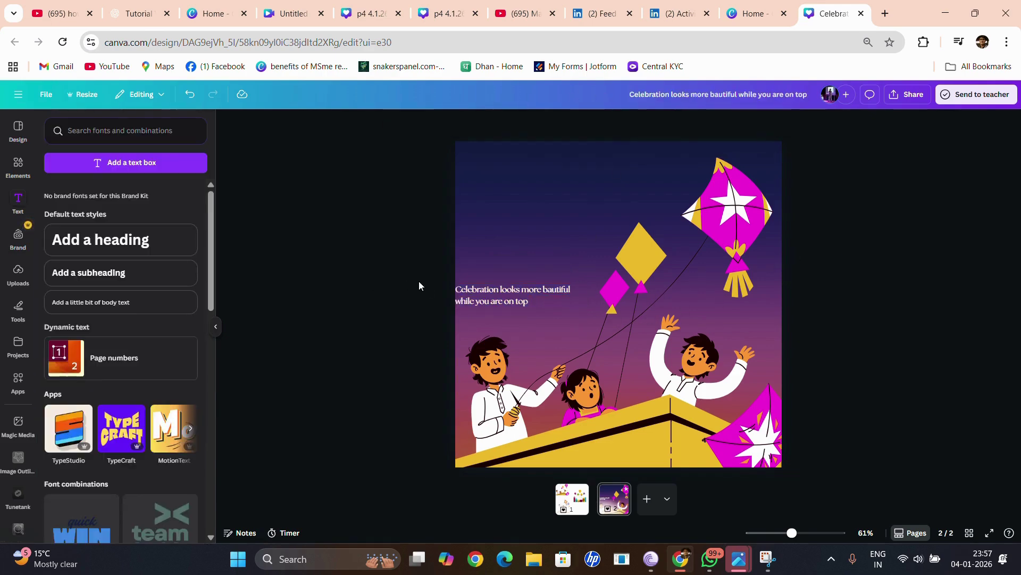
Move the heading into the dark sky at the page's upper left and enlarge it to a font size of about 31.2.
click(501, 290)
drag(501, 290, 518, 180)
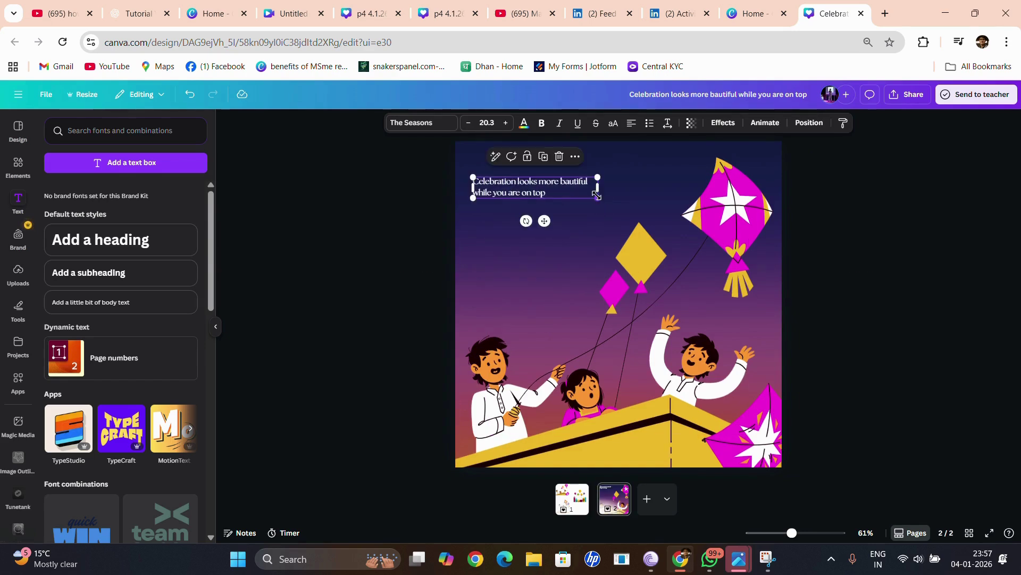
drag(598, 186, 637, 214)
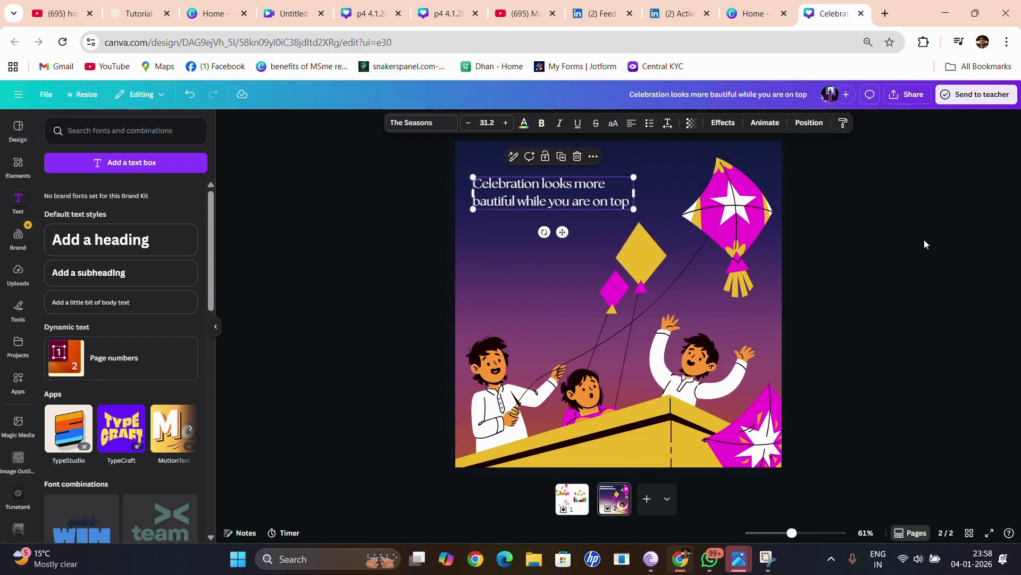
click(919, 242)
Add a subheading directly below the heading reading "Wishing Everyone Happy Makar Sankranti".
click(530, 186)
click(139, 274)
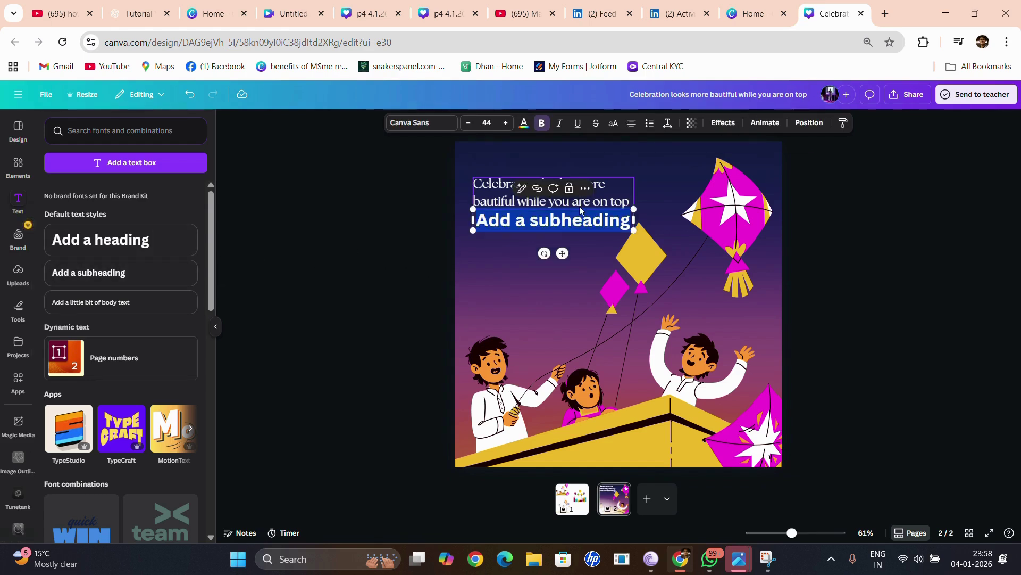
key(BackSpace)
text(Wishing)
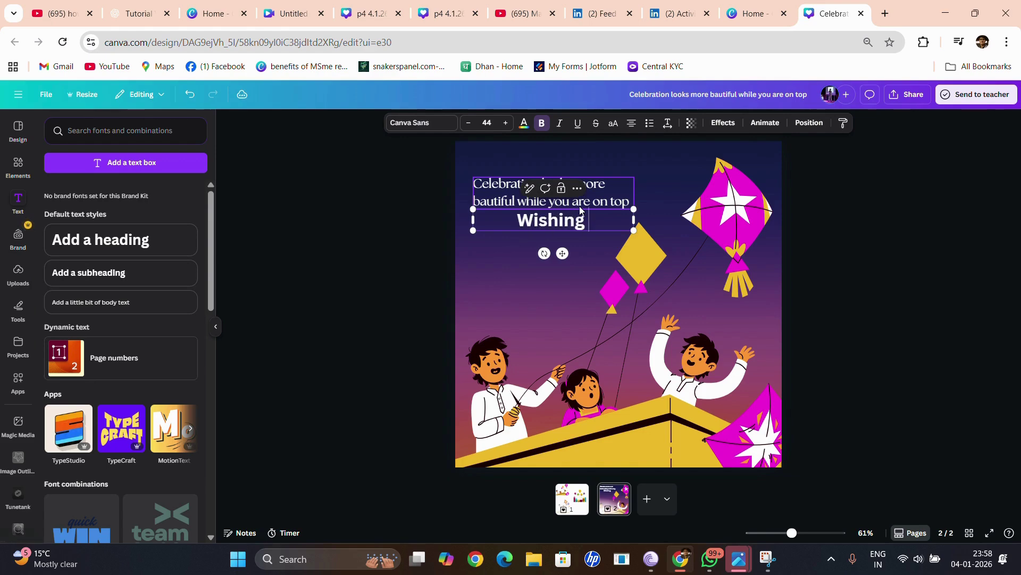
text( Everyo)
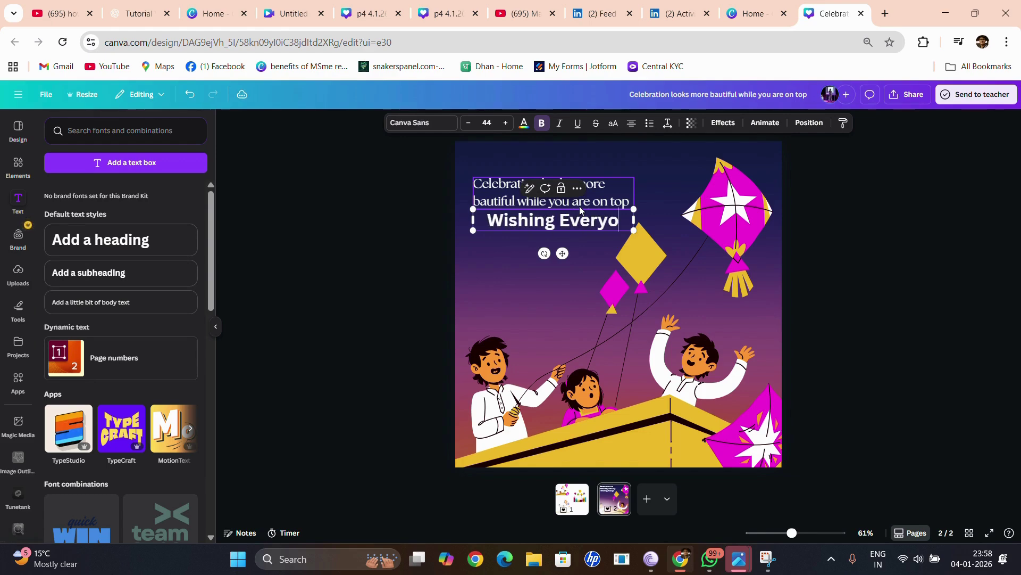
text(ne Happy )
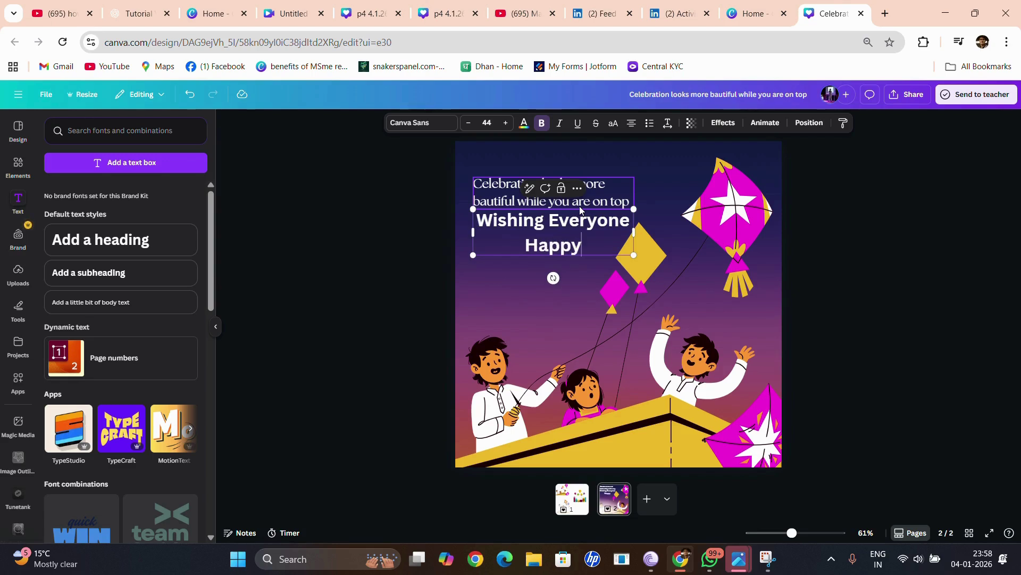
text(Makar S)
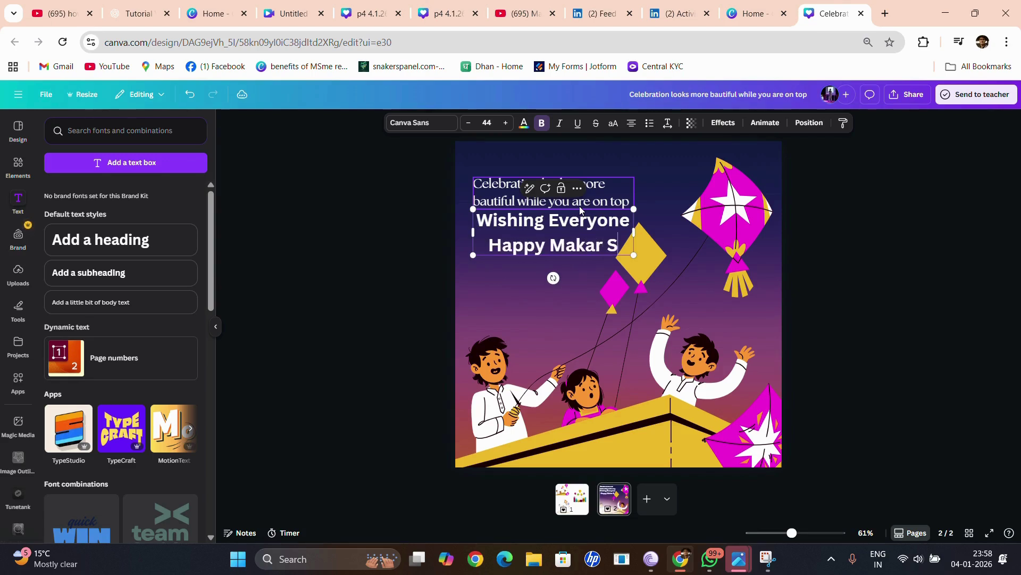
text(ankranti)
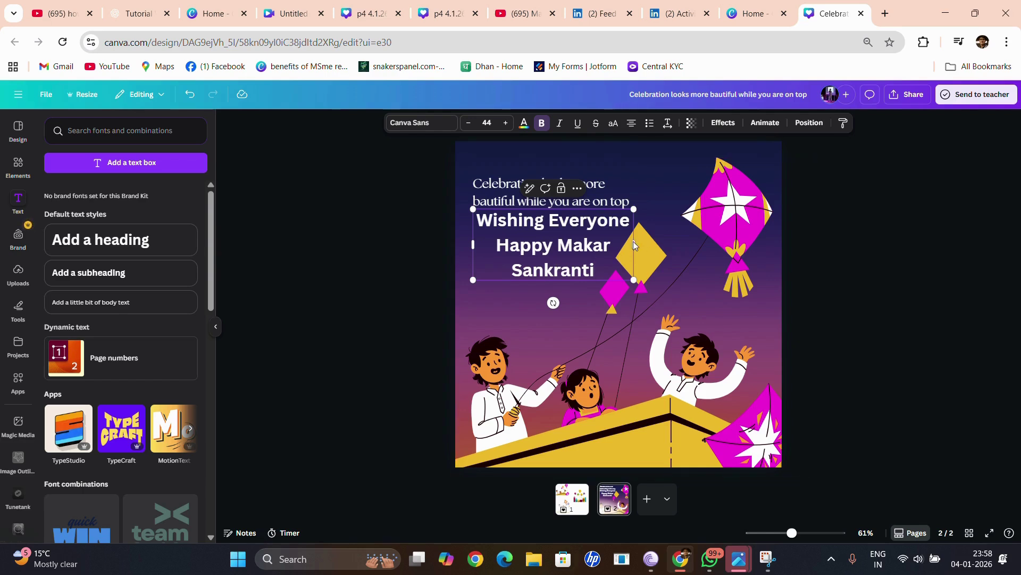
Scale the subheading down to a font size of about 33.3 and left-align it.
drag(633, 280, 636, 231)
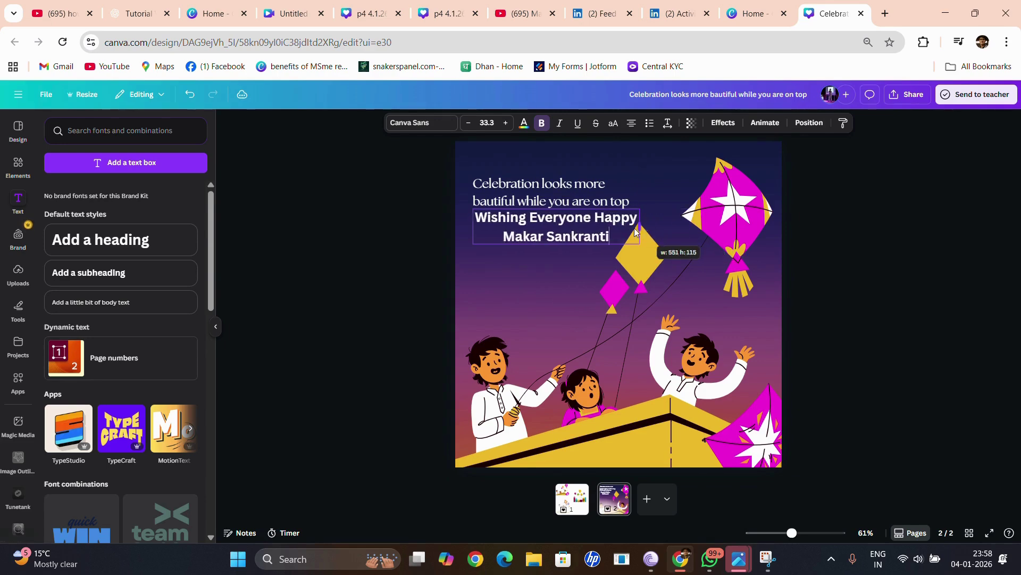
click(632, 123)
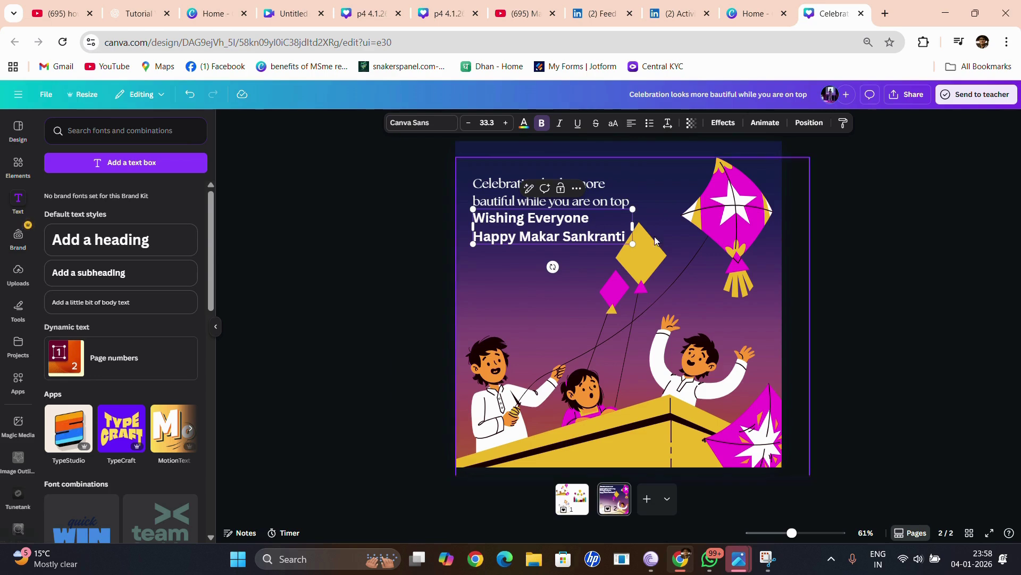
Set the subheading's font to The Seasons and move it down to leave a gap below the heading.
double_click(574, 232)
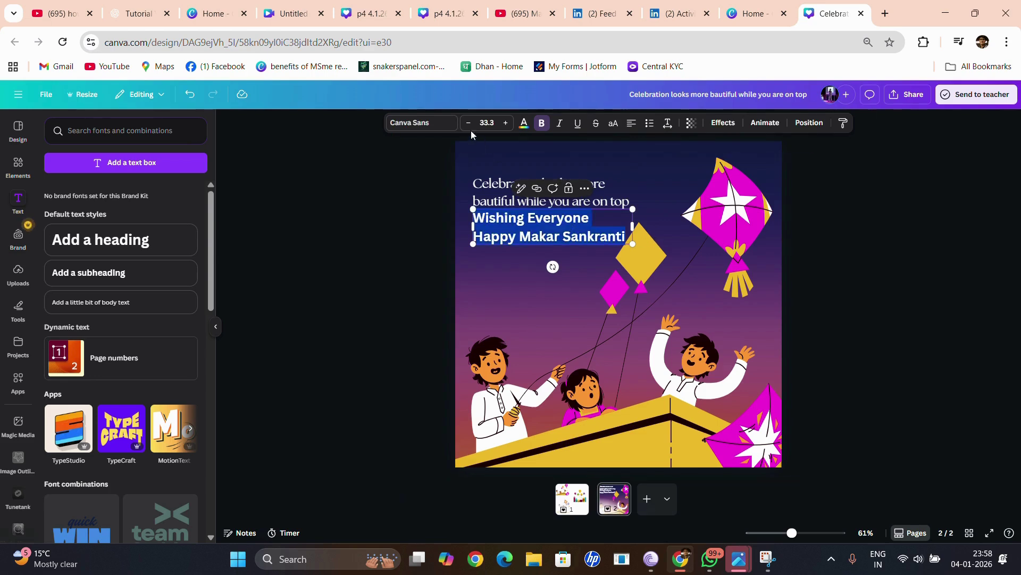
click(422, 123)
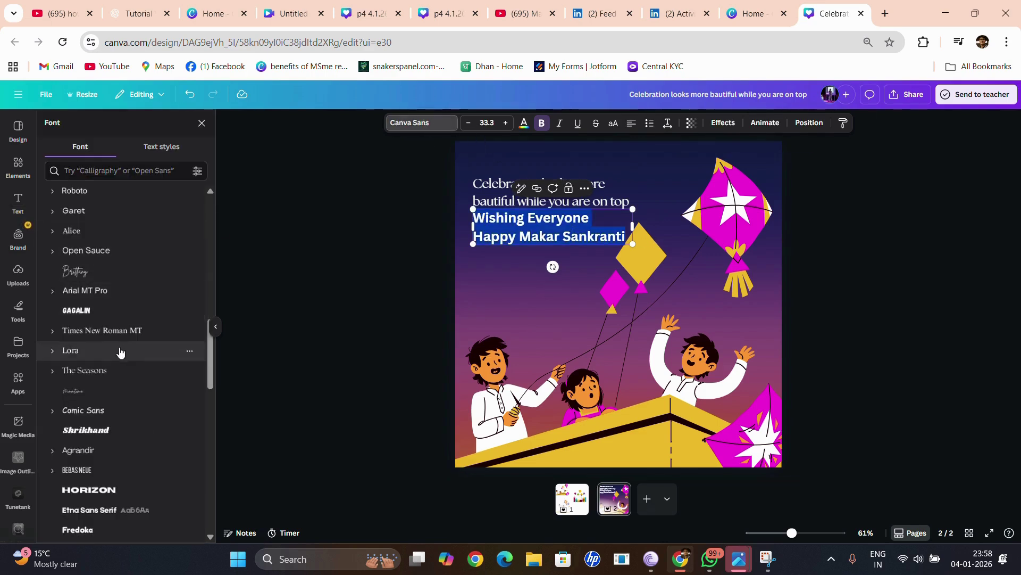
click(123, 378)
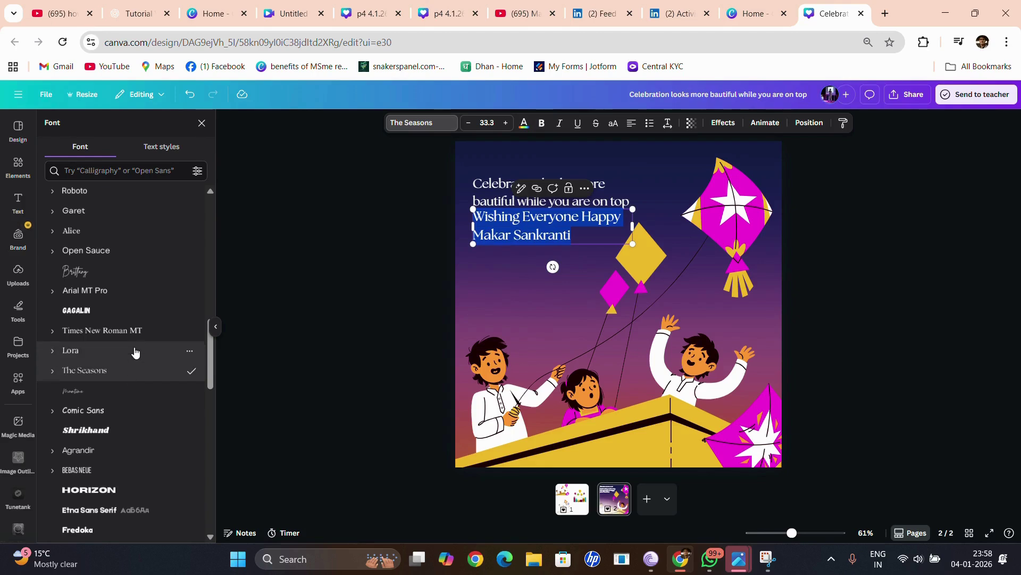
click(540, 251)
drag(542, 227, 543, 245)
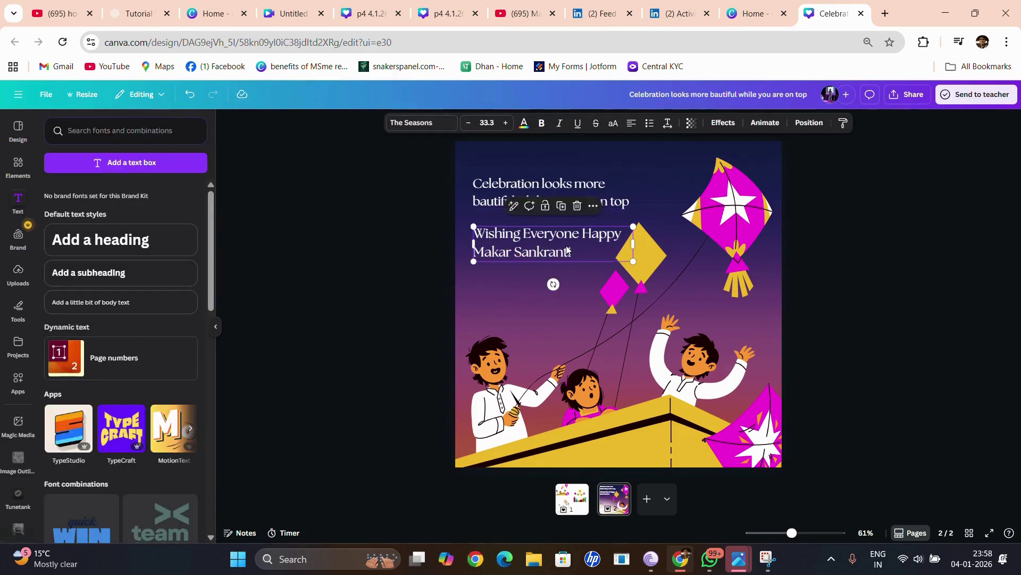
Narrow the subheading's text box so its second line begins with "Happy", and scale the text down to font size 29.5.
mouse_move(633, 244)
mouse_down()
mouse_move(609, 250)
mouse_move(618, 250)
mouse_up()
scroll(620, 284, up, 3)
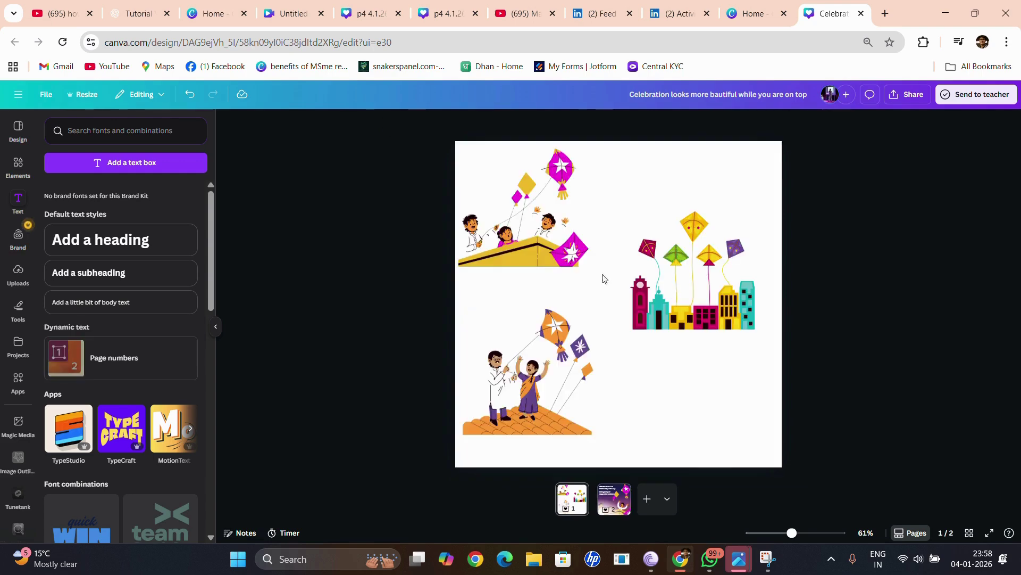
scroll(596, 276, down, 3)
ctrl+scroll(596, 276, up, 3)
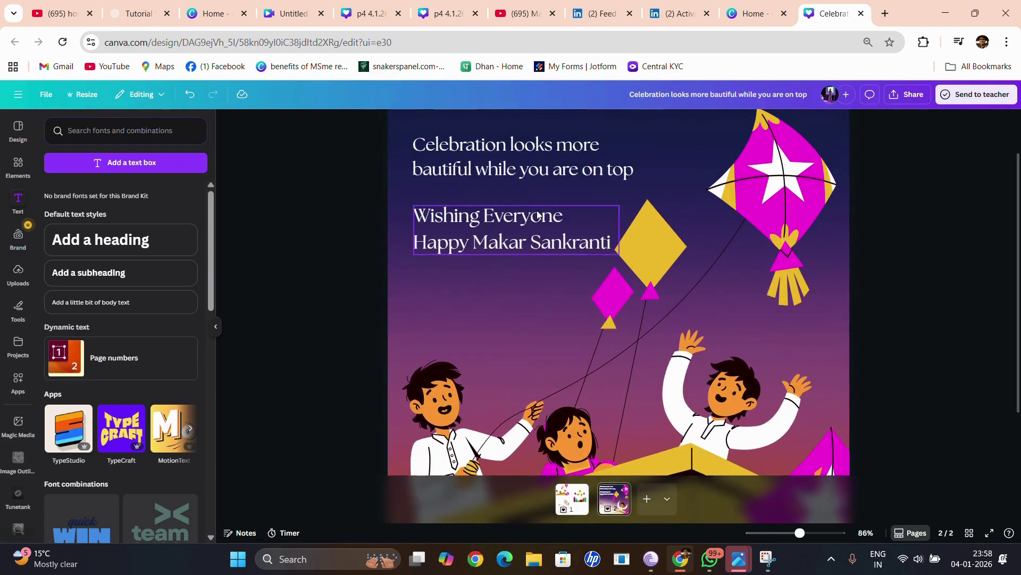
click(611, 251)
drag(611, 254, 593, 246)
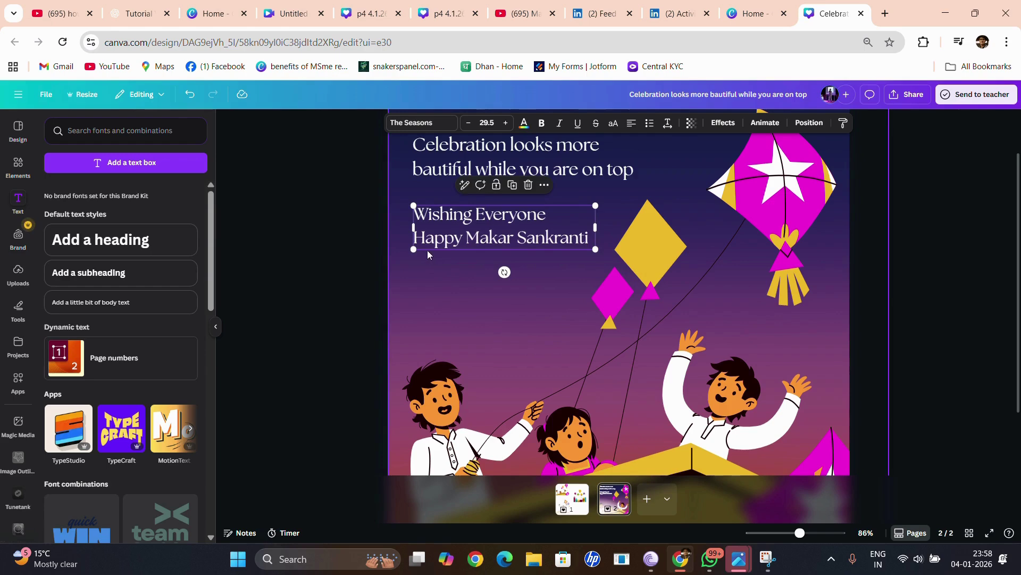
Colour the word "Happy" in the subheading with the magenta document colour.
double_click(419, 239)
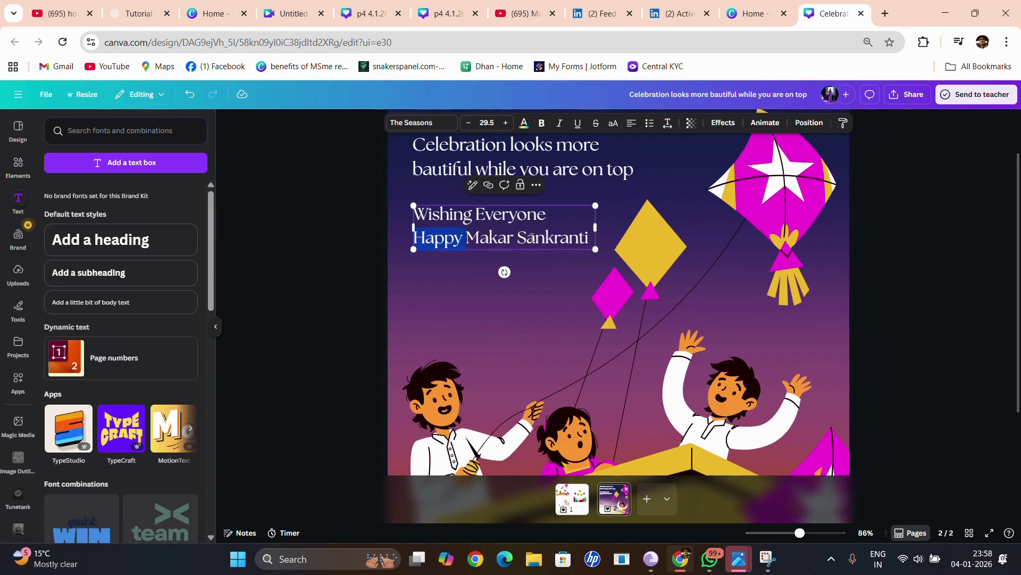
drag(532, 238, 532, 238)
key(ctrl+shift+Left)
key(ctrl+shift+Left)
click(524, 122)
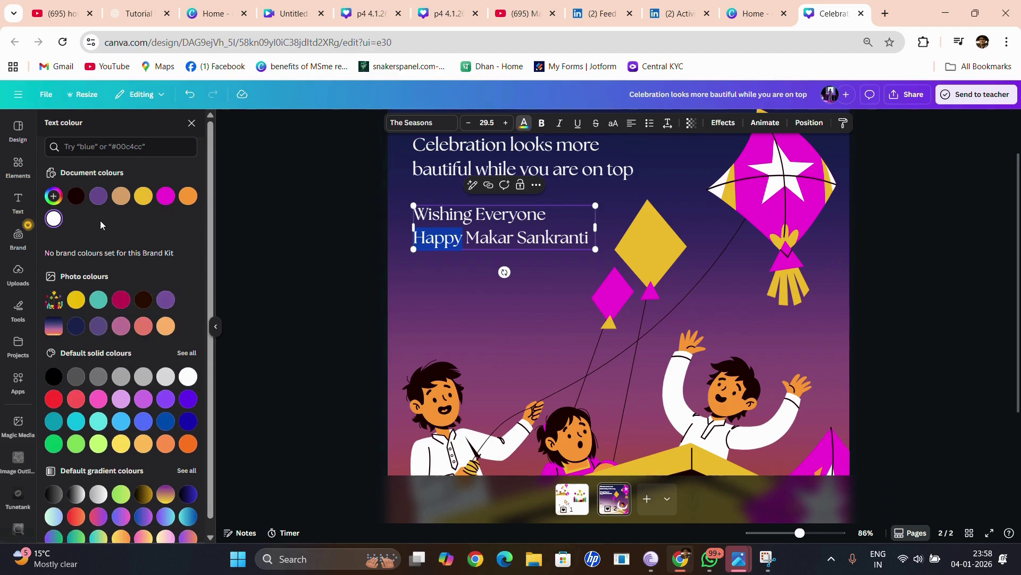
click(165, 195)
Colour the words "Makar Sankranti" in the subheading with the golden yellow document colour.
click(516, 240)
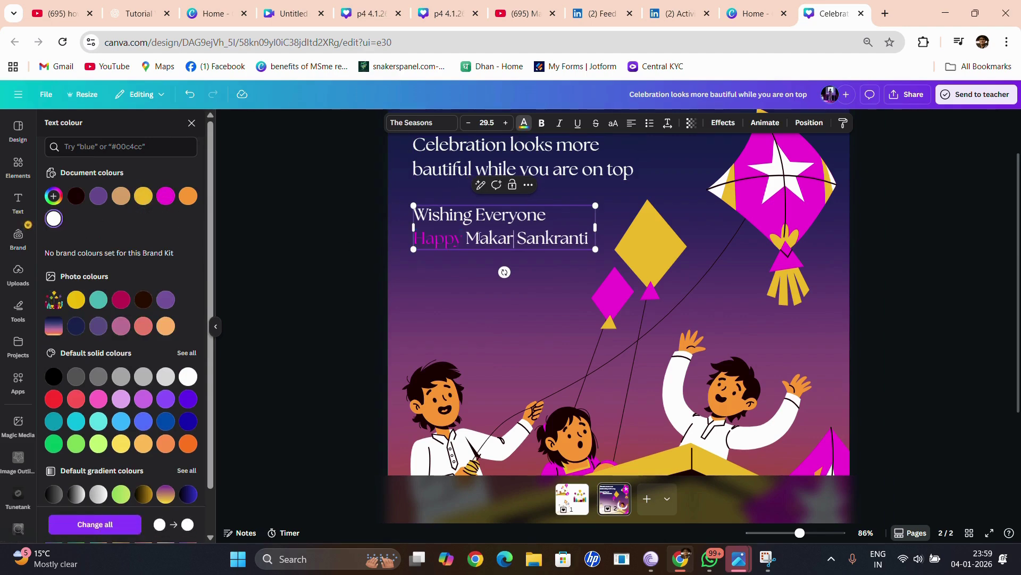
drag(466, 237, 590, 238)
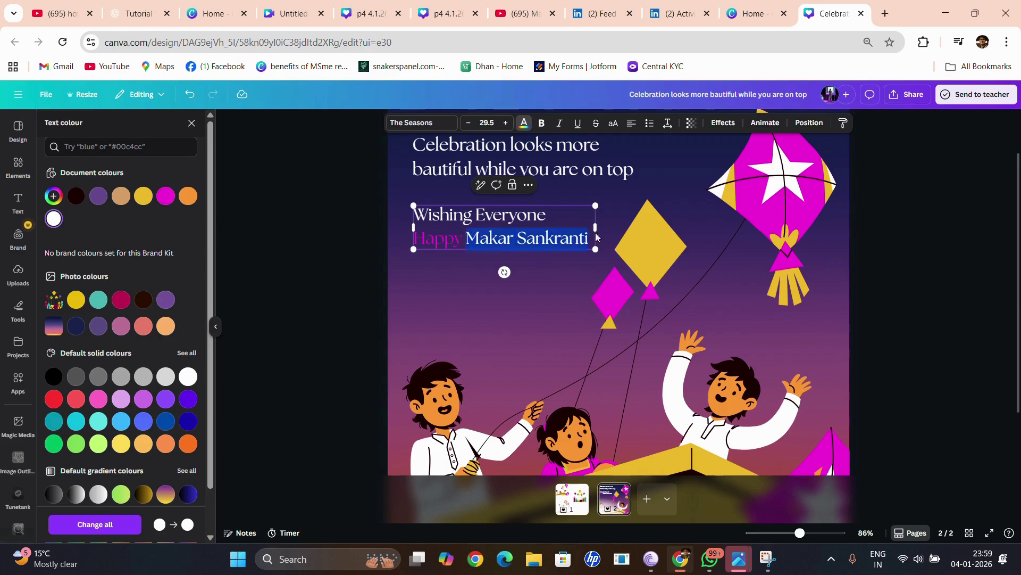
click(143, 196)
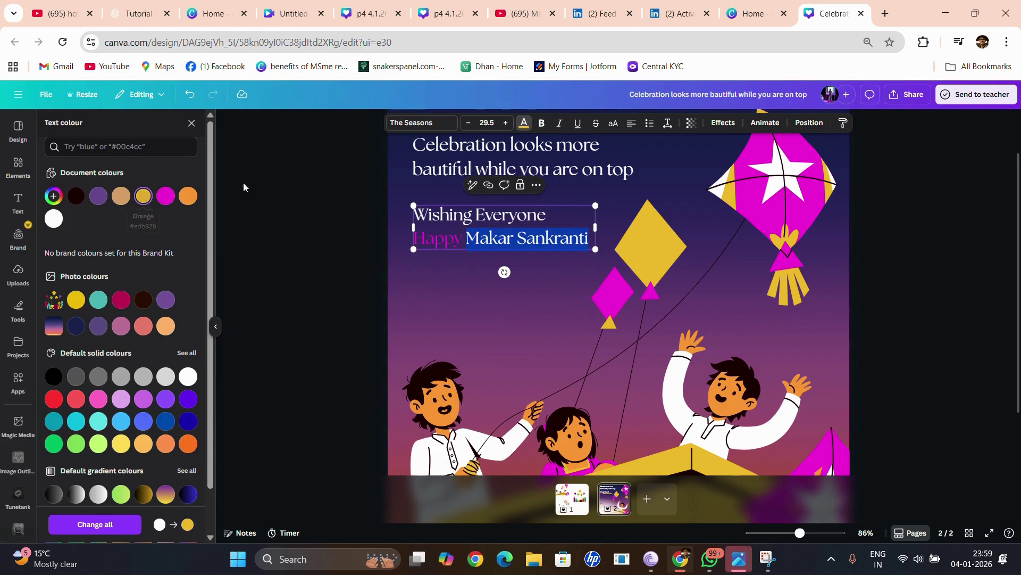
click(301, 181)
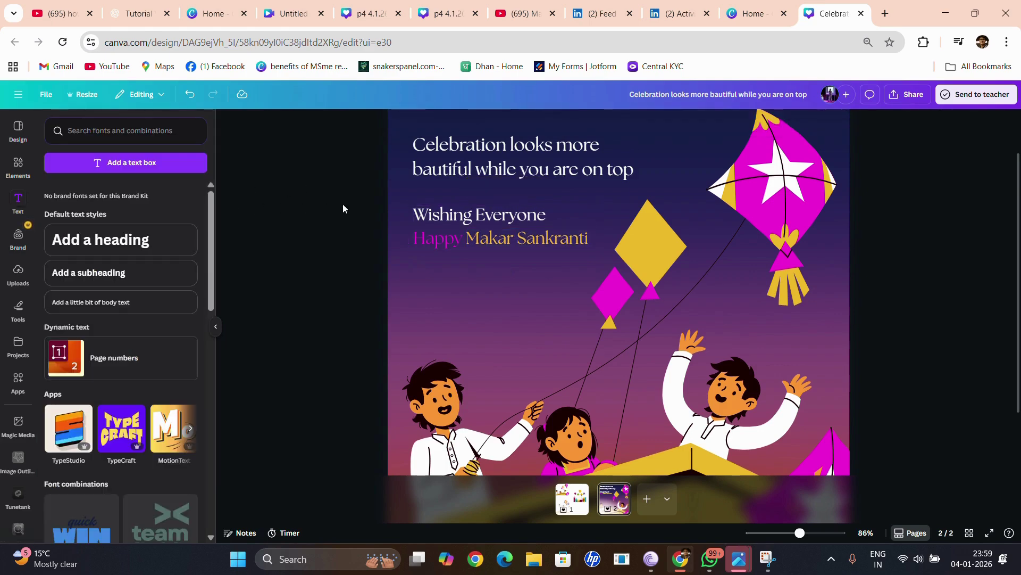
Make the subheading's second line, "Happy Makar Sankranti", bold.
scroll(343, 208, down, 2)
click(468, 235)
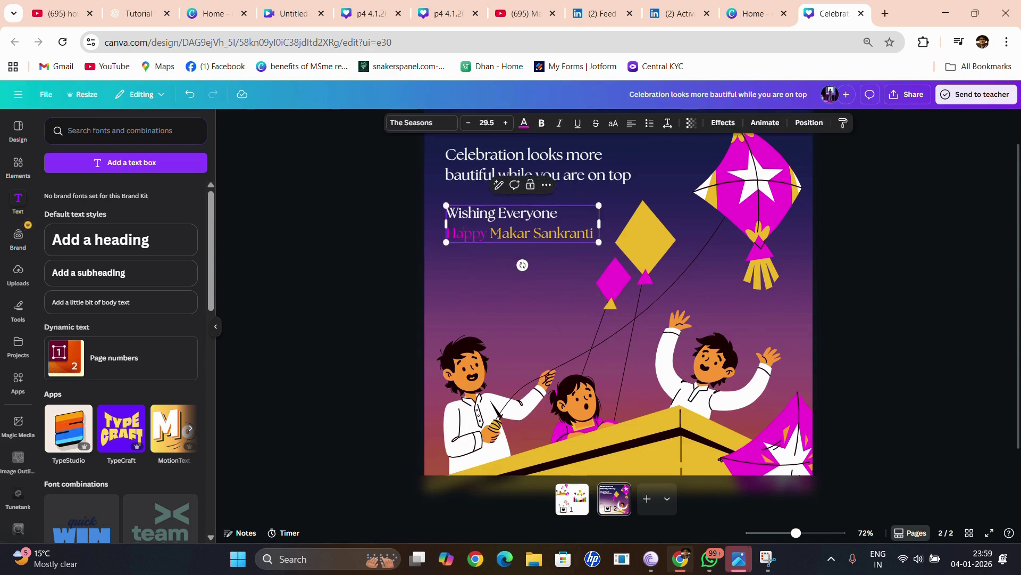
key(ctrl+shift+Right)
key(ctrl+shift+Right)
key(ctrl+shift+Right)
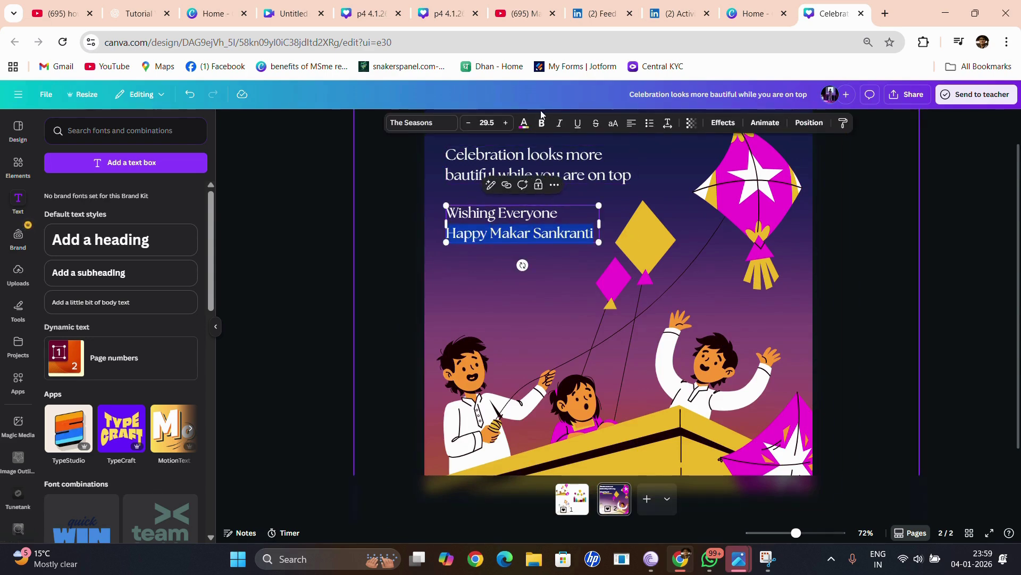
click(542, 127)
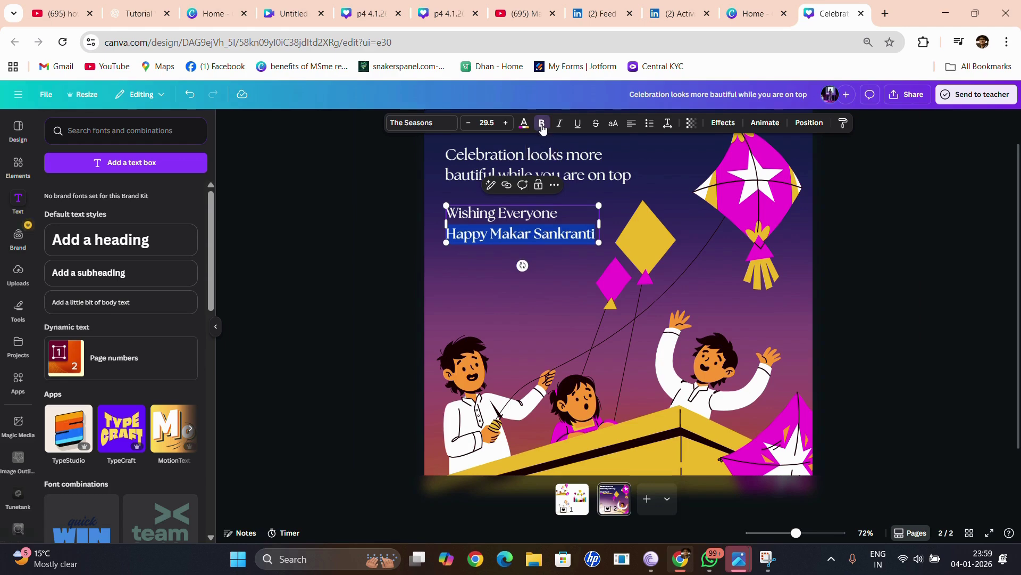
click(354, 286)
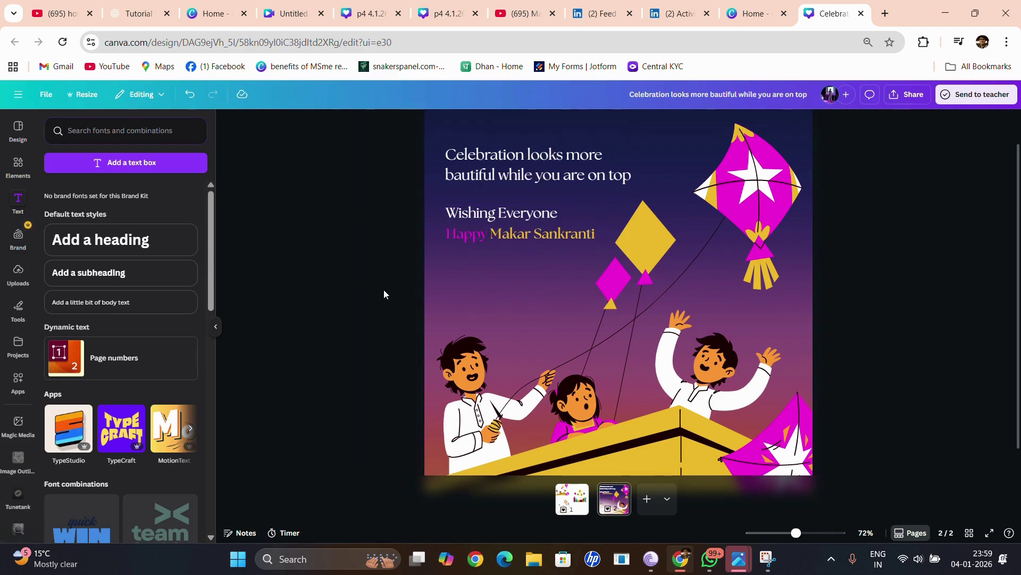
Reduce the subheading's font size to 28.5 and fit its text box to about 418 px wide, keeping the text on two lines.
scroll(384, 290, up, 3)
click(414, 212)
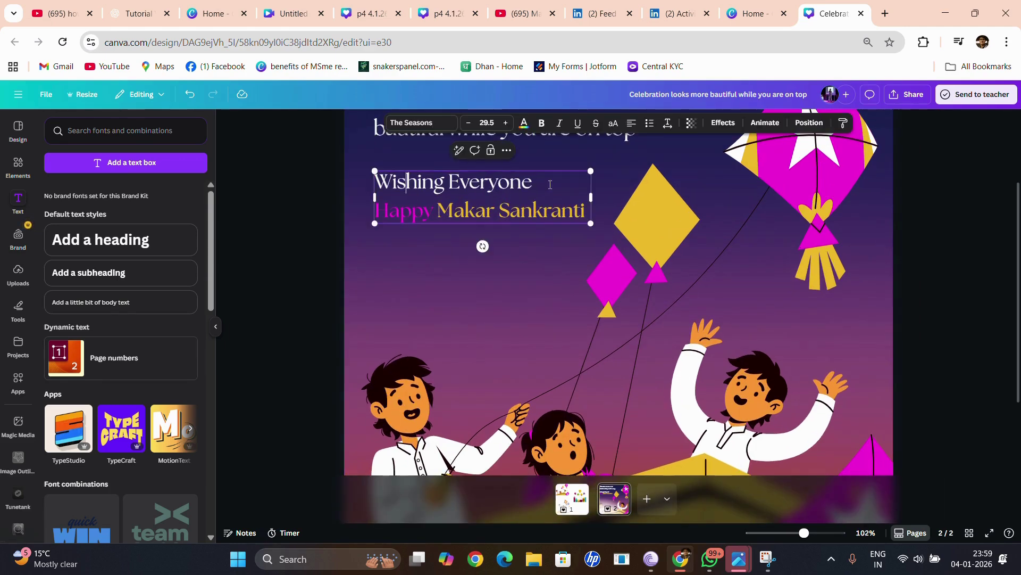
drag(390, 211, 374, 183)
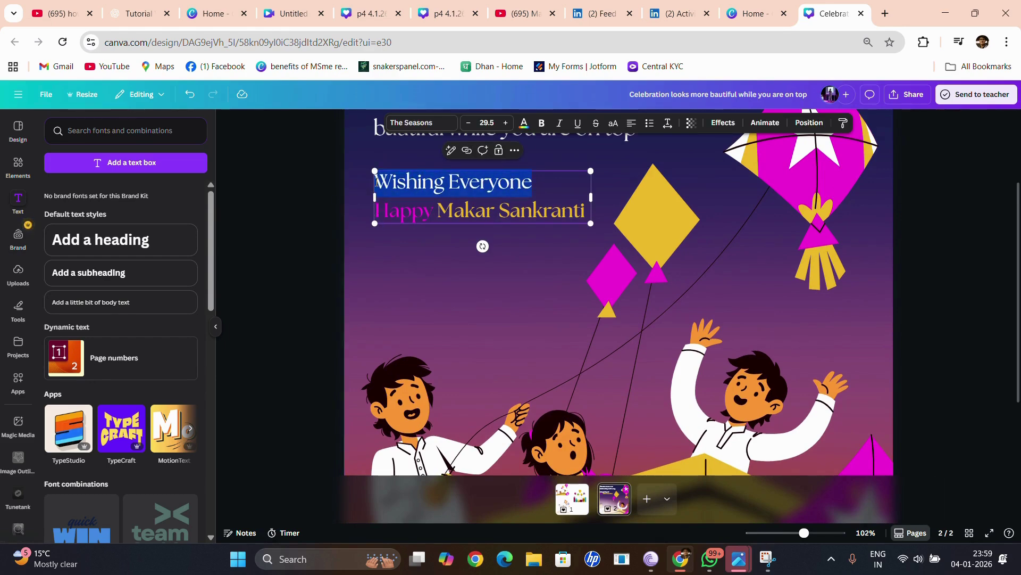
click(469, 123)
click(469, 123)
click(468, 123)
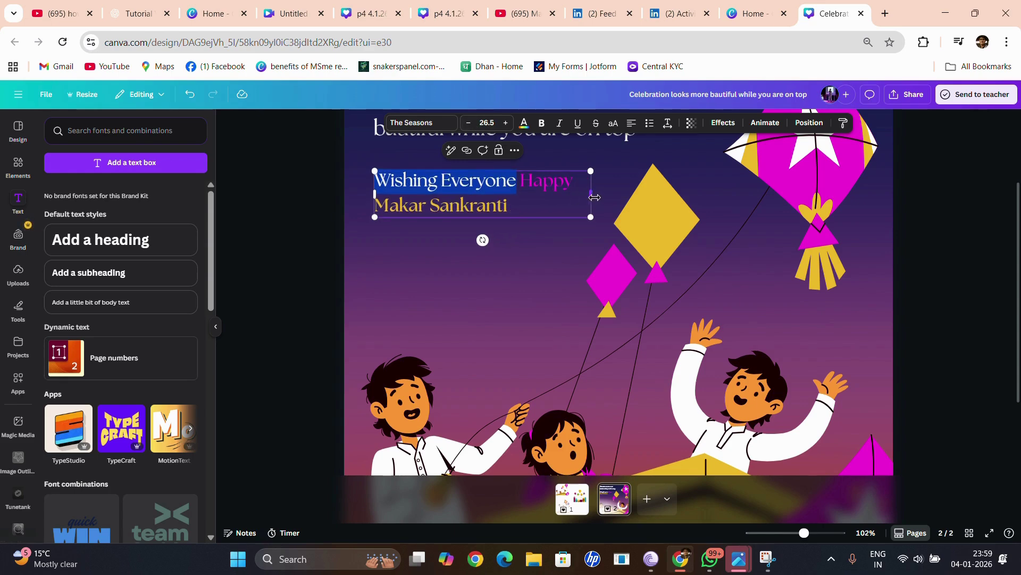
drag(591, 195, 575, 202)
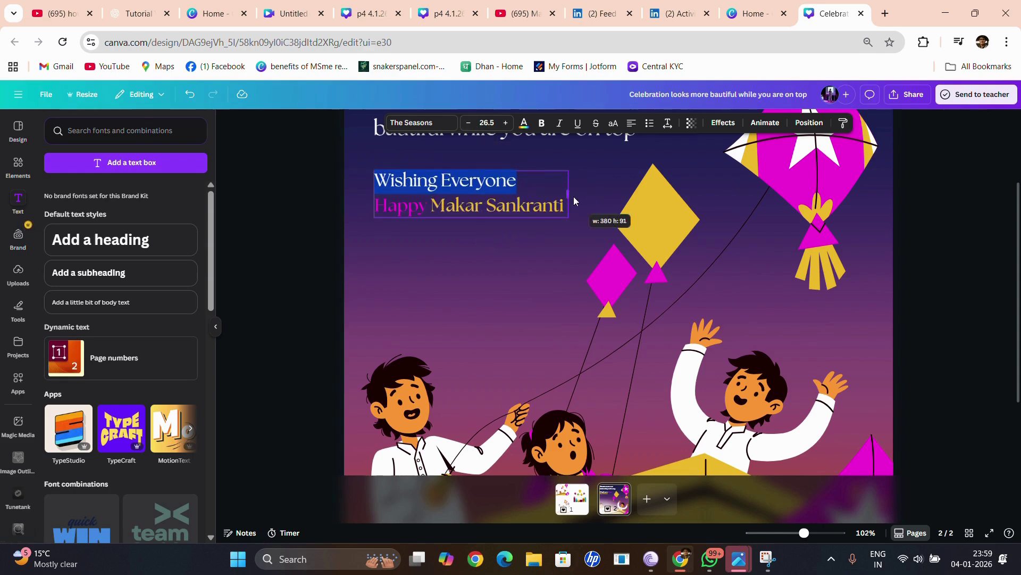
click(506, 123)
click(507, 126)
drag(574, 212, 594, 213)
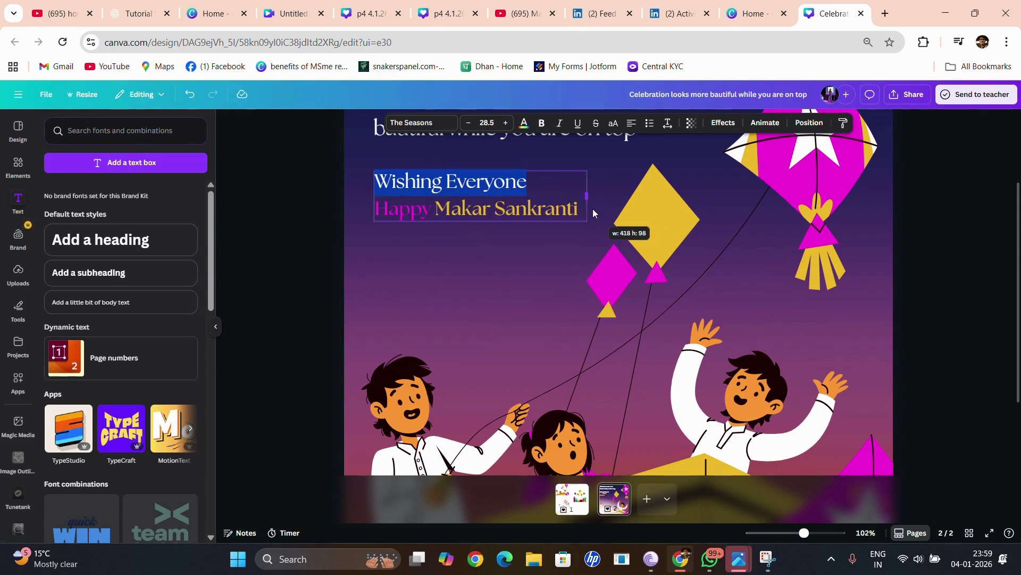
click(283, 226)
key(ctrl+alt+0)
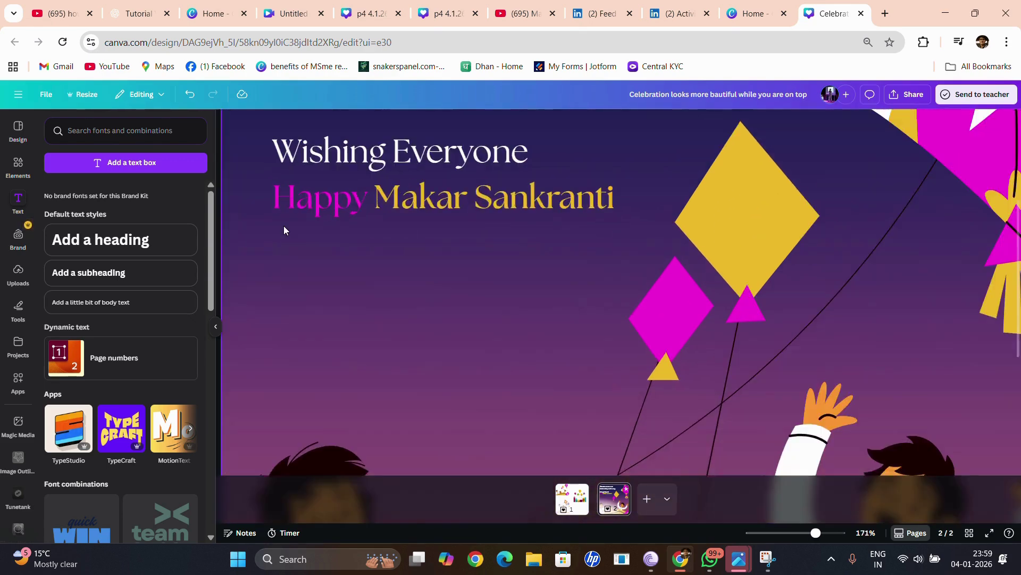
key(ctrl+minus)
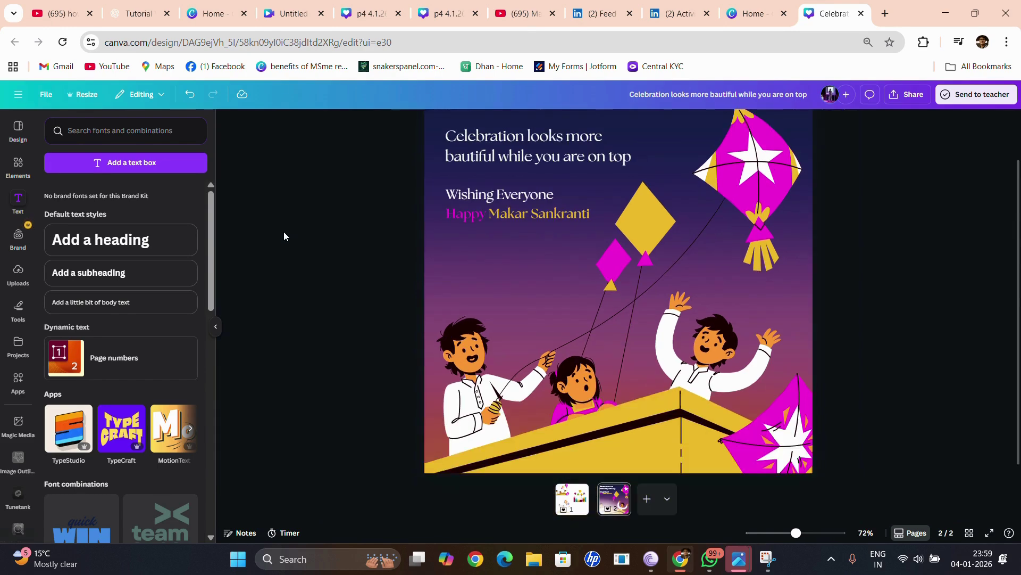
scroll(408, 247, up, 2)
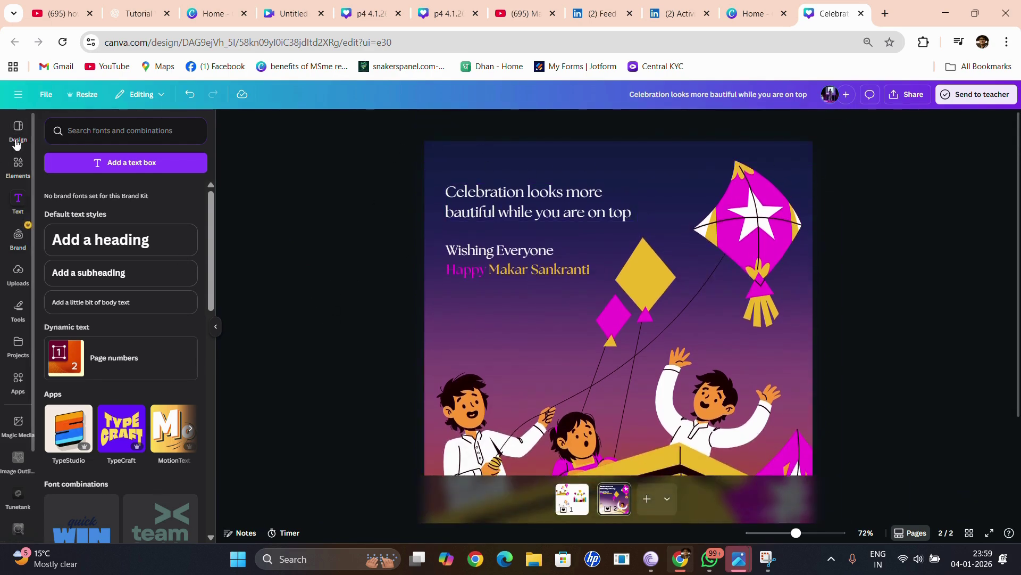
Search the graphics for "realestate logo", and add the blue high-rise buildings logo to the page at a much smaller size.
click(18, 165)
click(105, 132)
drag(107, 131, 19, 137)
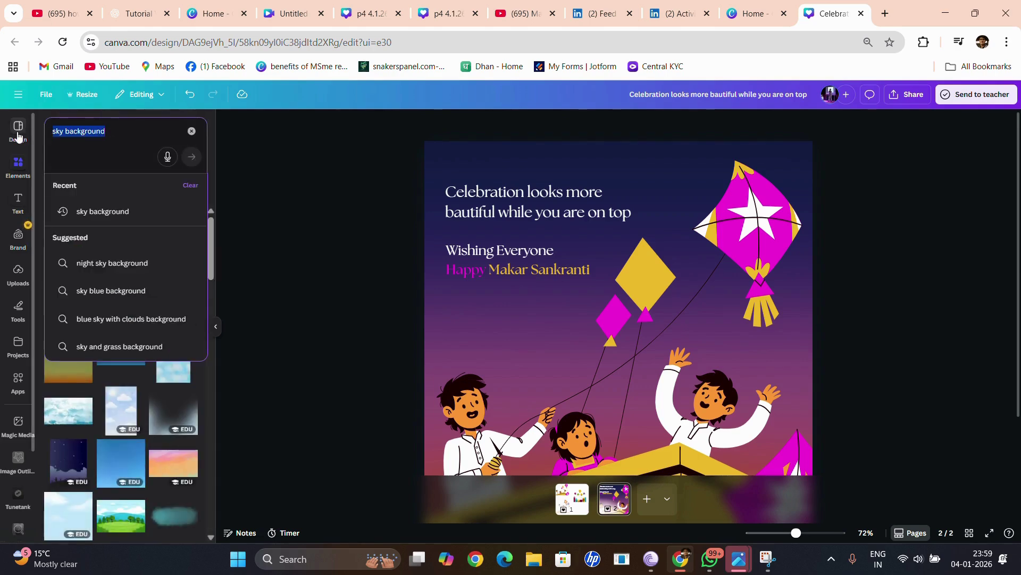
text(realestate l)
key(BackSpace)
text(p)
key(BackSpace)
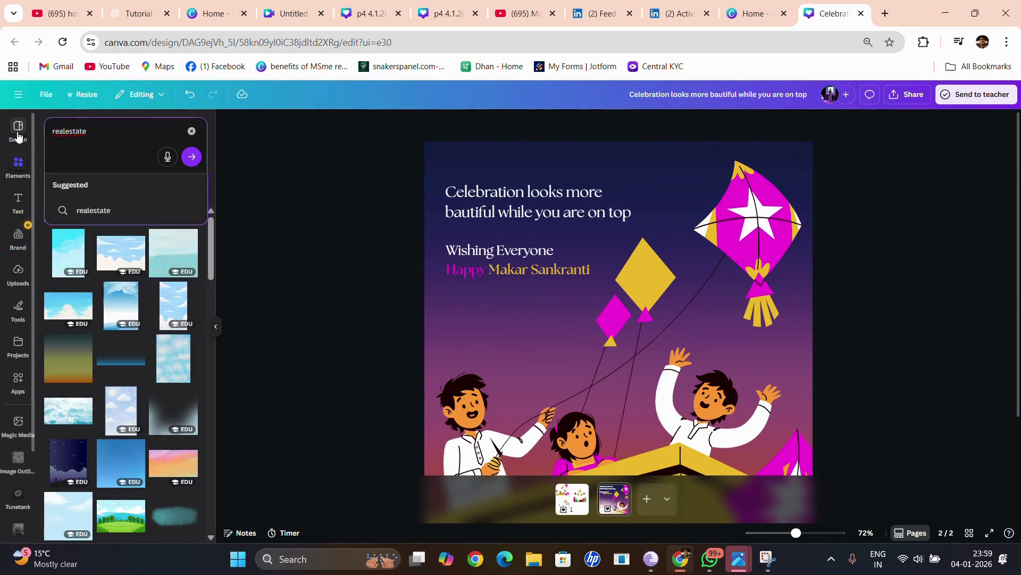
text(logo)
key(Return)
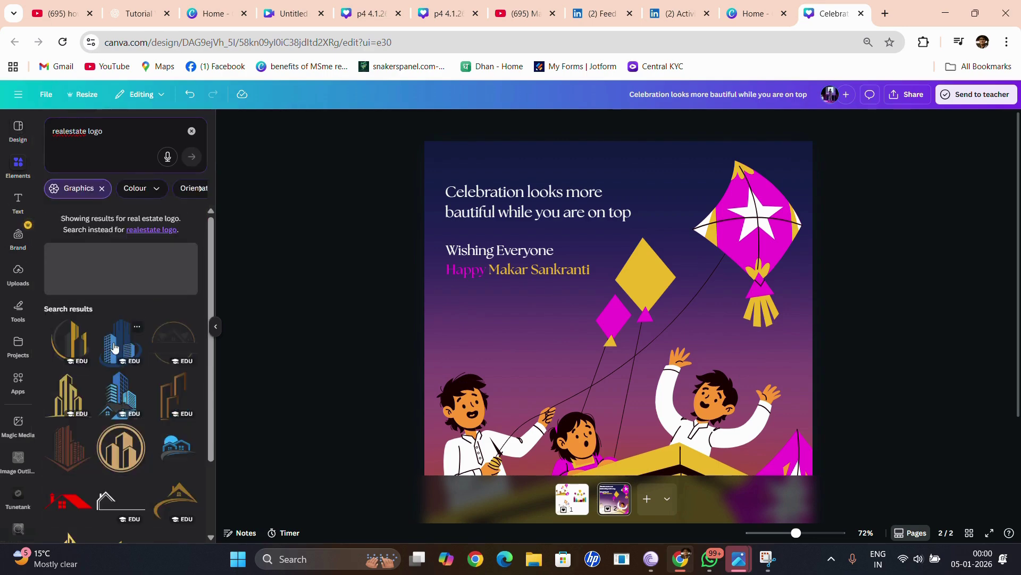
click(114, 347)
drag(687, 258, 615, 340)
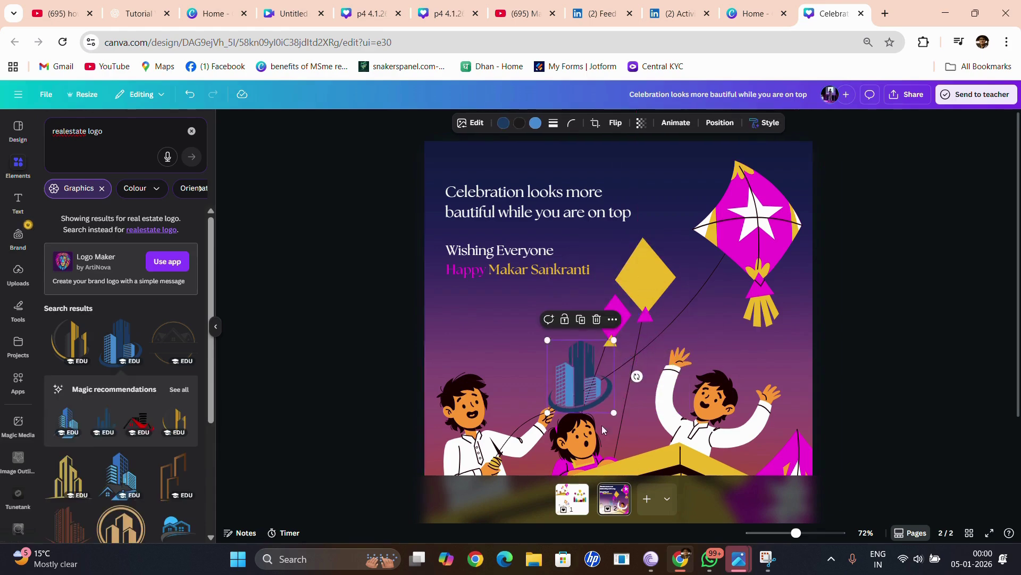
Recolour the logo's dark blue and light blue parts to the dark red document colour #1c0206.
click(503, 124)
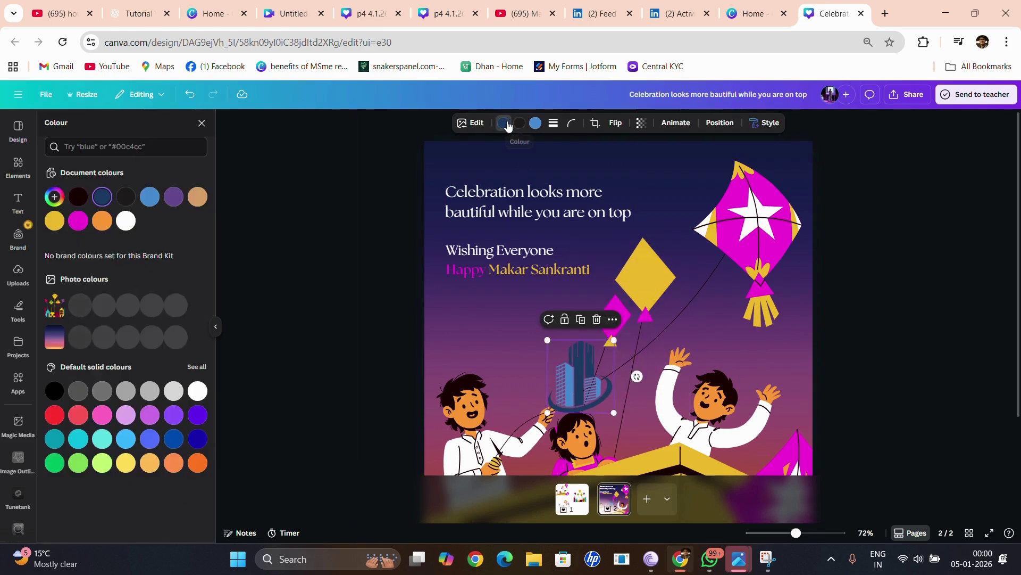
click(79, 198)
click(536, 124)
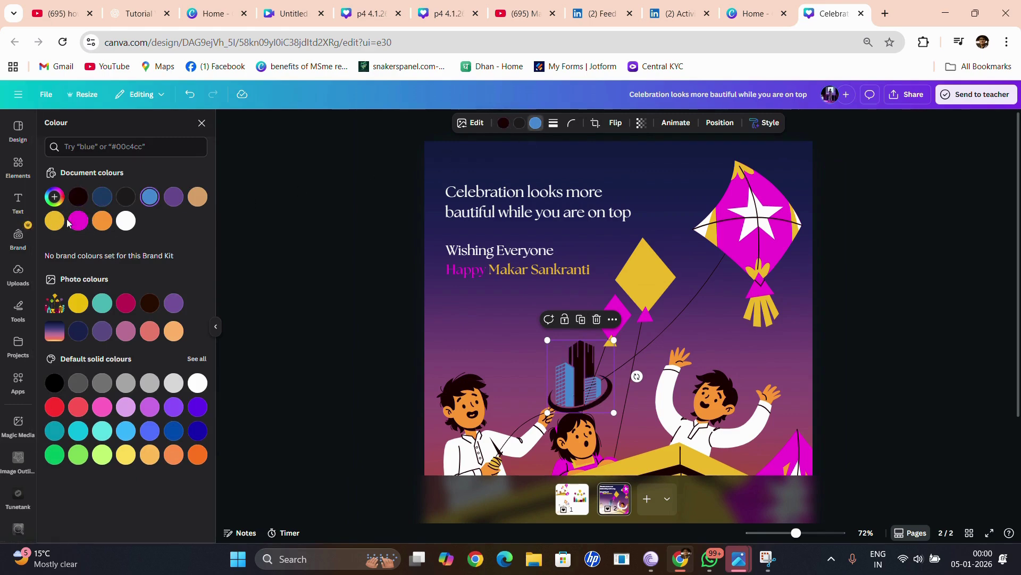
click(102, 221)
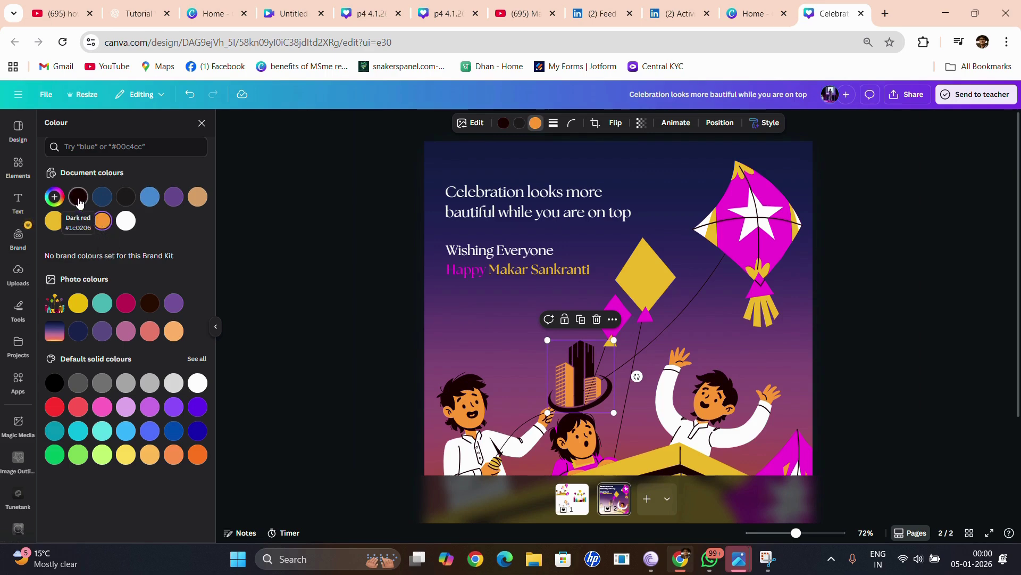
click(86, 206)
key(Escape)
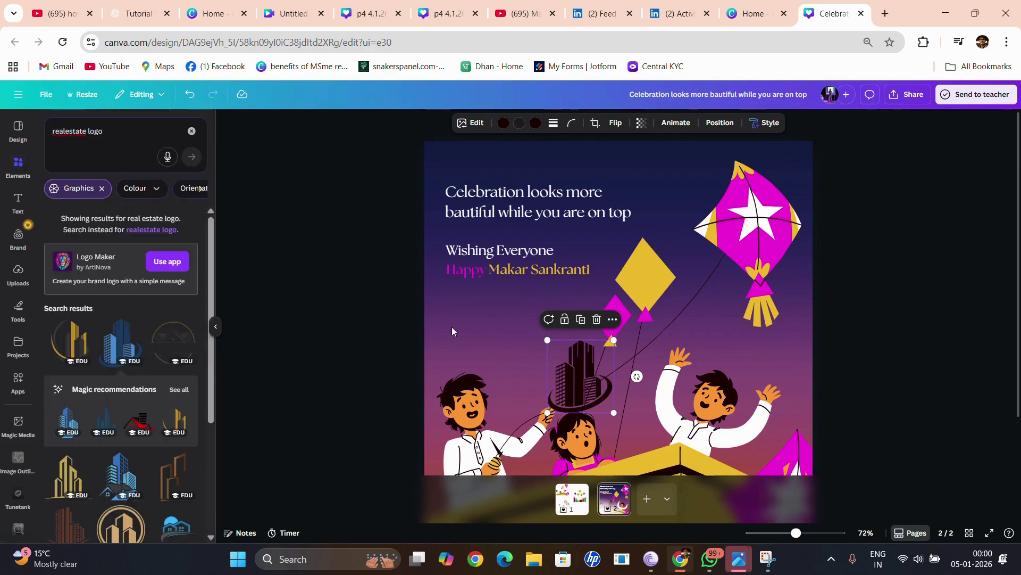
Move the logo into the sky just below the subheading and shrink it to roughly half its size.
drag(572, 366, 477, 316)
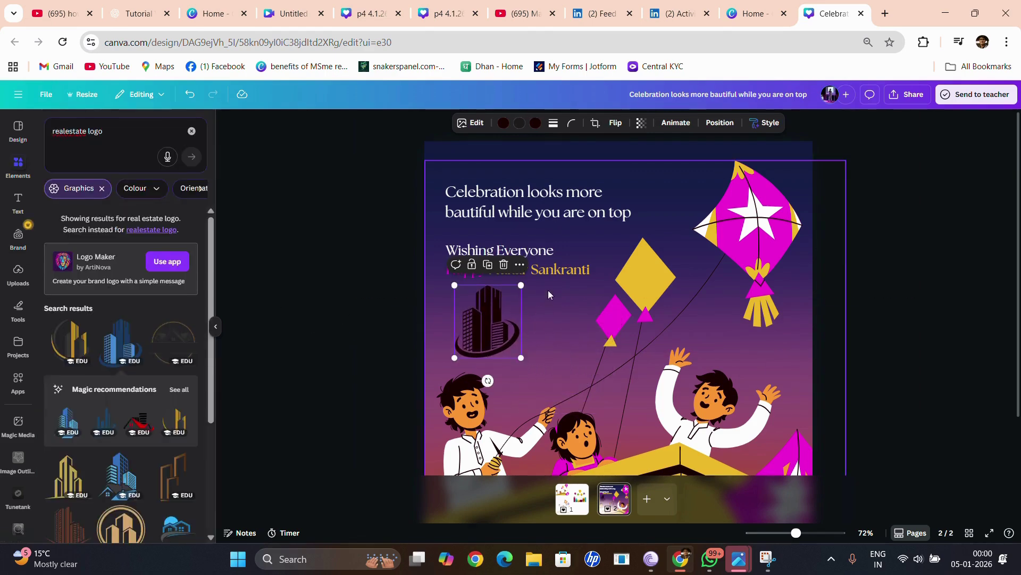
drag(521, 285, 493, 316)
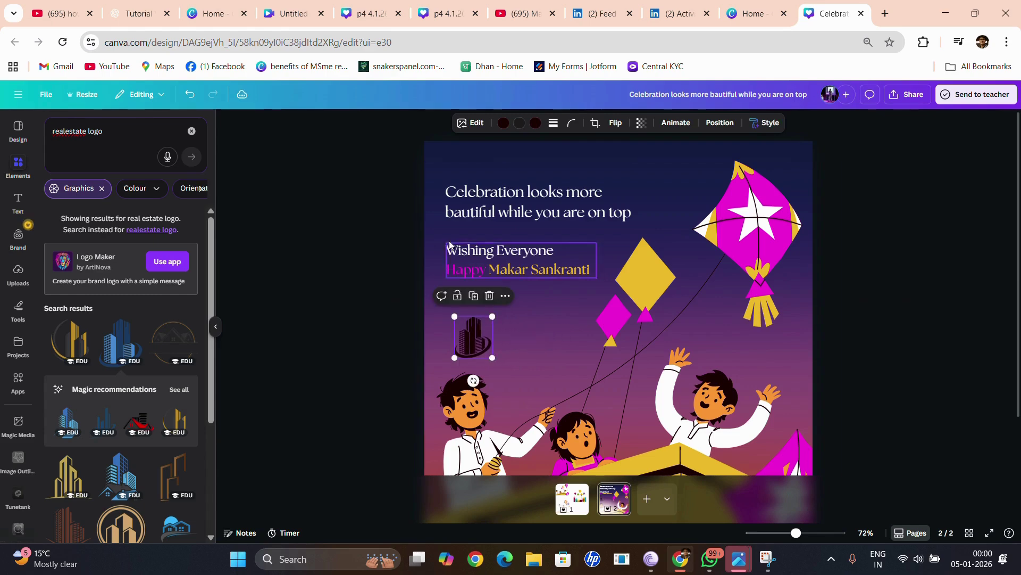
Move the greeting subheading and the headline lower, and place the real estate logo above the headline in the page's upper-left corner.
drag(394, 192, 428, 266)
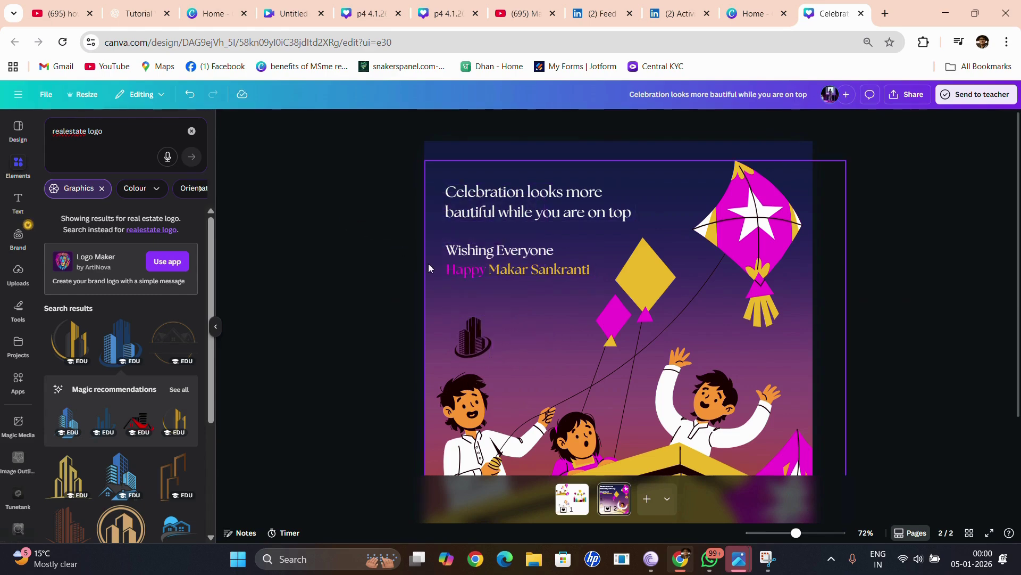
click(470, 335)
drag(472, 341, 675, 150)
drag(494, 262, 495, 283)
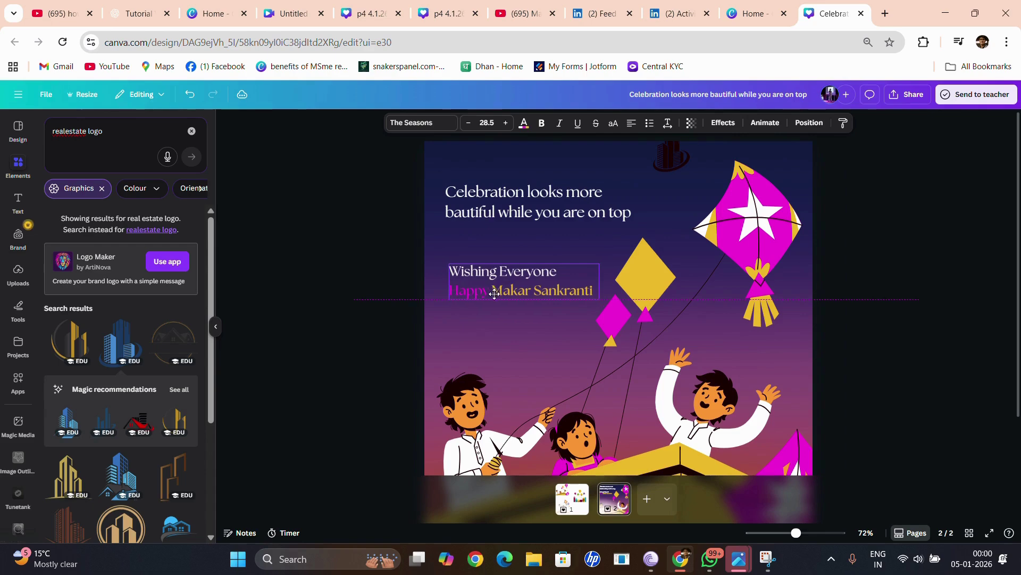
click(495, 201)
drag(494, 201, 495, 227)
drag(670, 160, 456, 174)
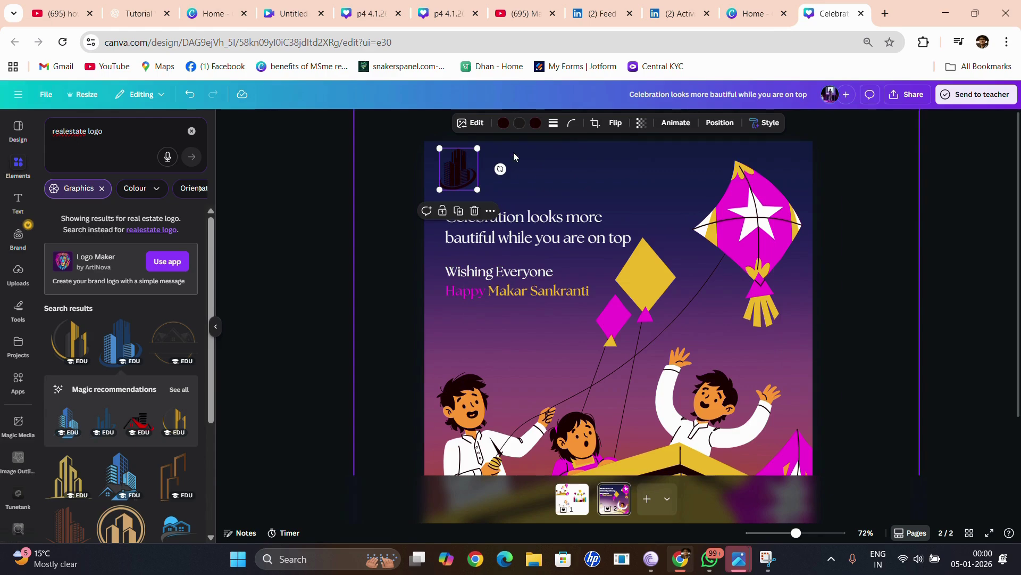
Recolour all three colour parts of the real estate logo to the white document colour #ffffff.
click(535, 123)
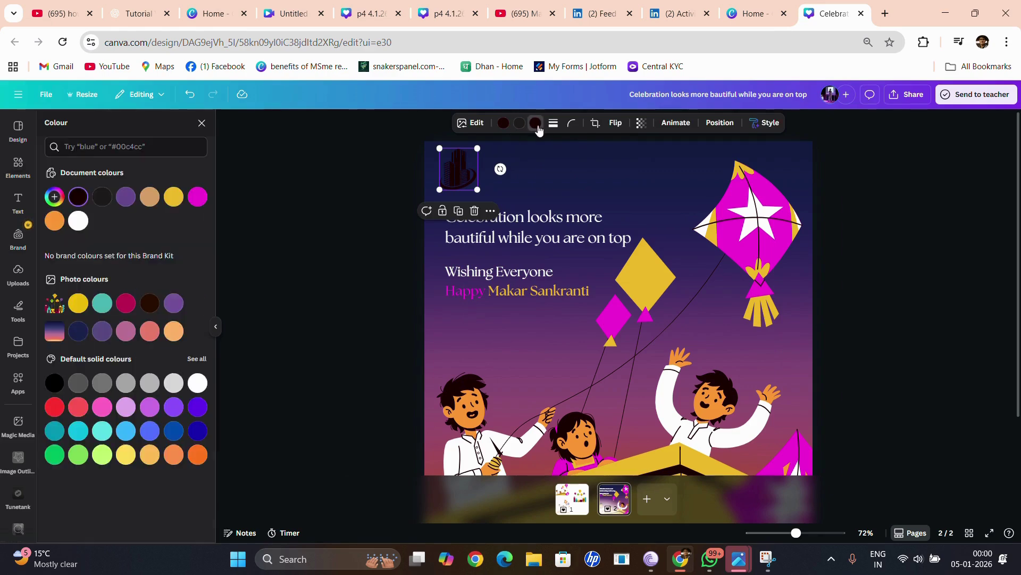
click(78, 221)
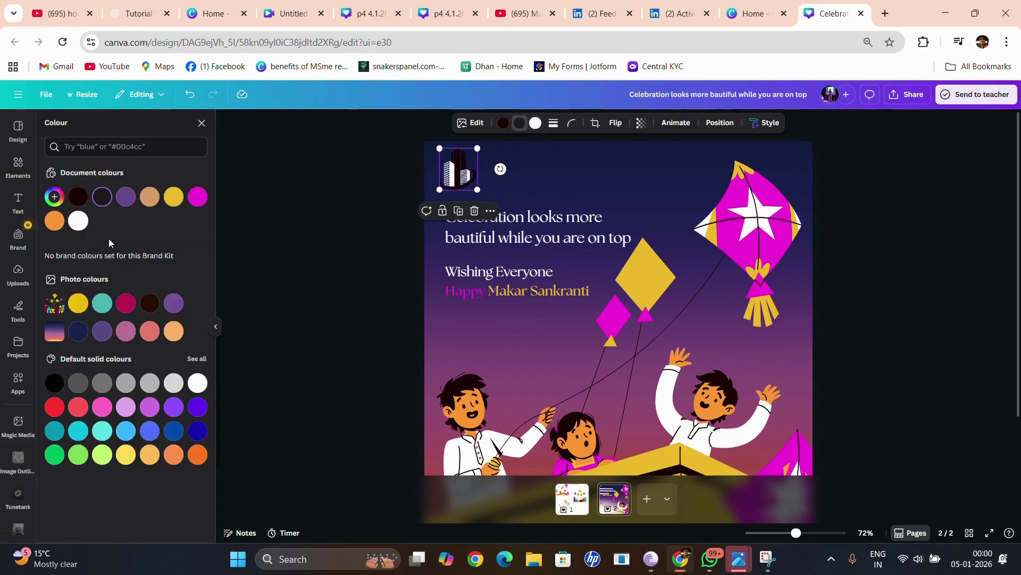
click(79, 221)
click(502, 124)
click(79, 220)
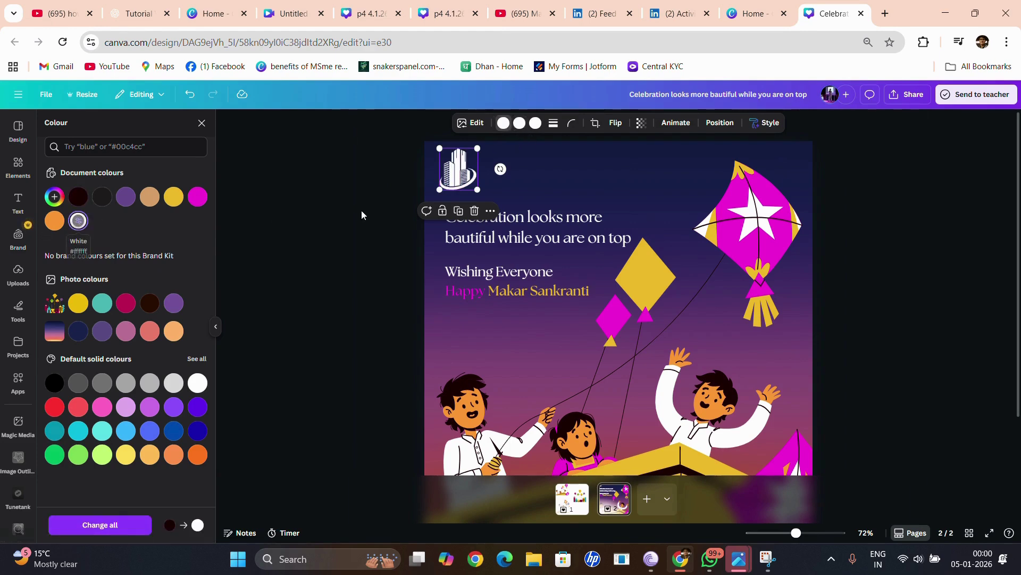
click(344, 215)
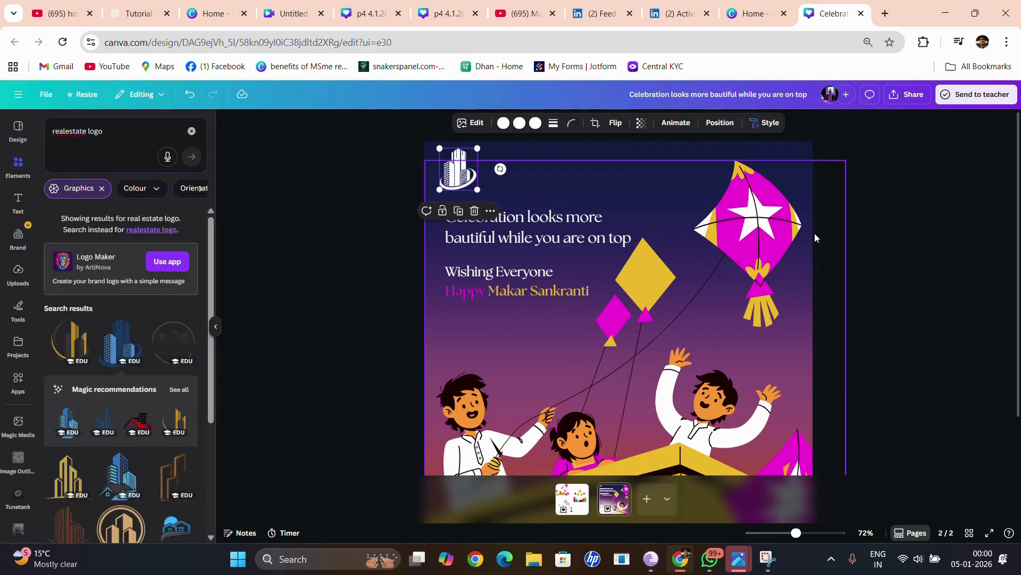
click(381, 266)
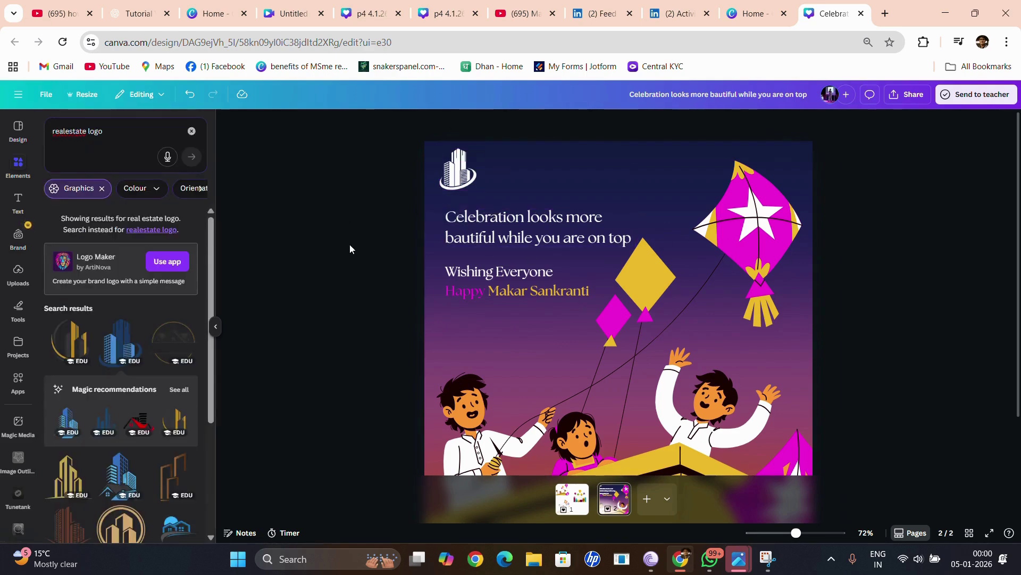
Reposition the greeting subheading slightly lower beneath the headline, keeping both text blocks left-aligned and evenly spaced at 55.
scroll(350, 248, down, 1)
click(517, 244)
drag(517, 248, 517, 252)
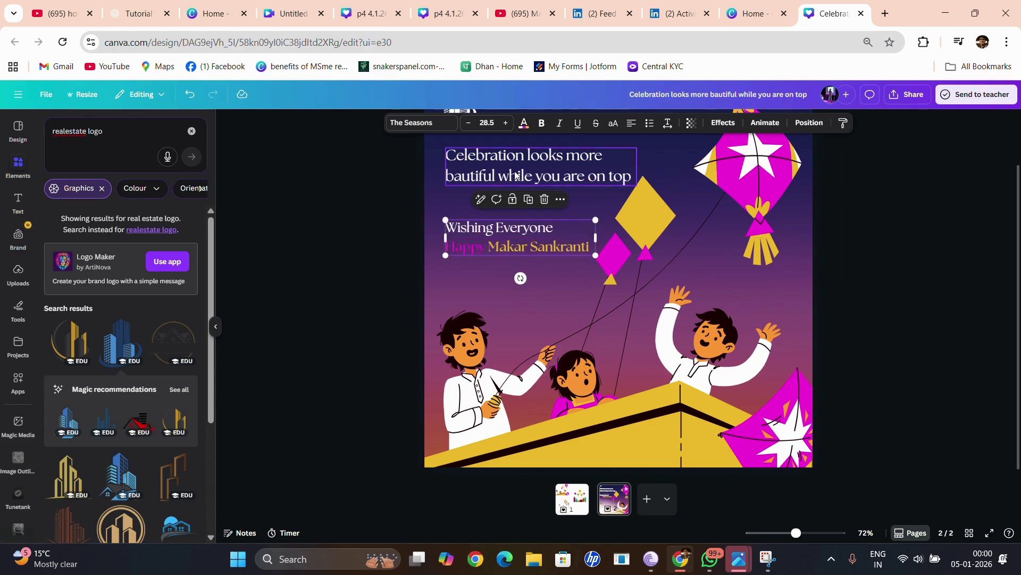
click(502, 254)
drag(502, 249, 502, 234)
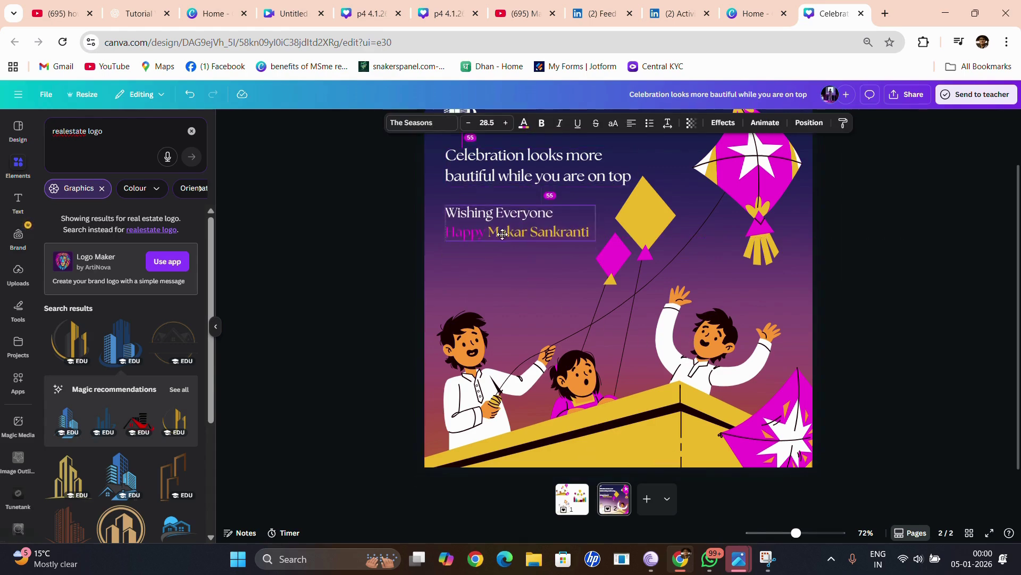
drag(481, 169, 480, 169)
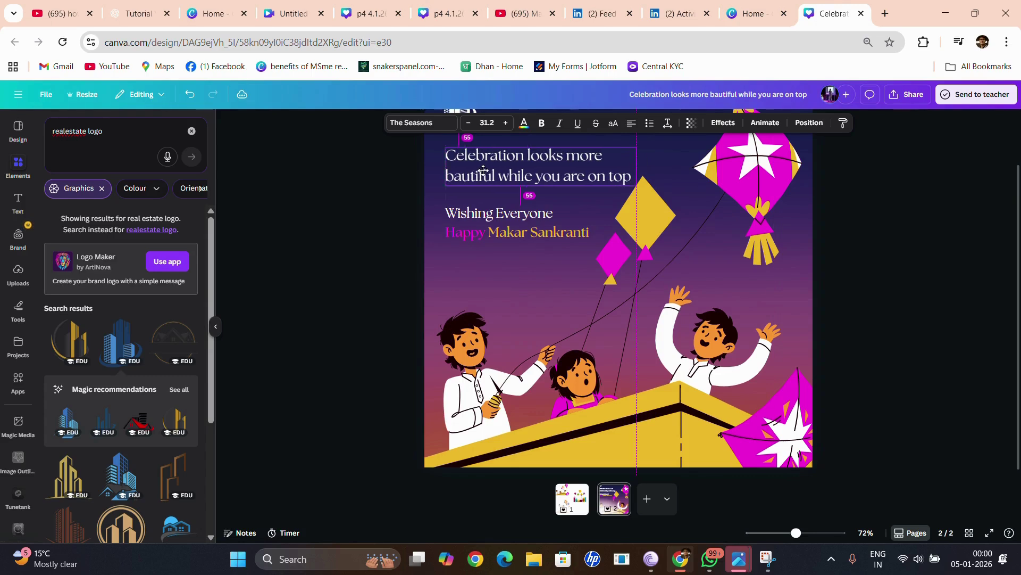
Shift the kite-flying illustration slightly down the page and check the design in a full-screen preview.
drag(669, 264, 669, 277)
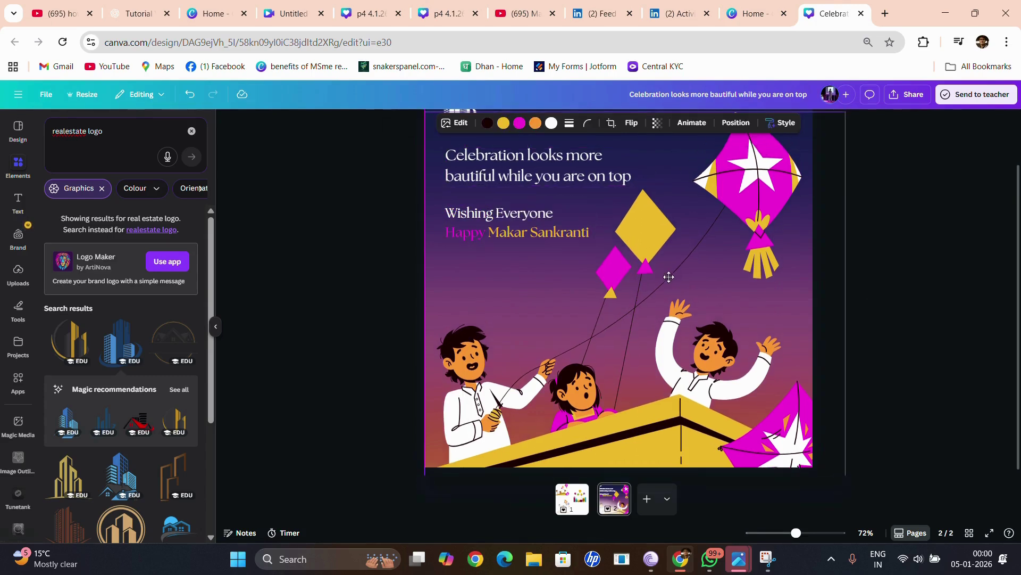
click(989, 304)
scroll(987, 305, up, 2)
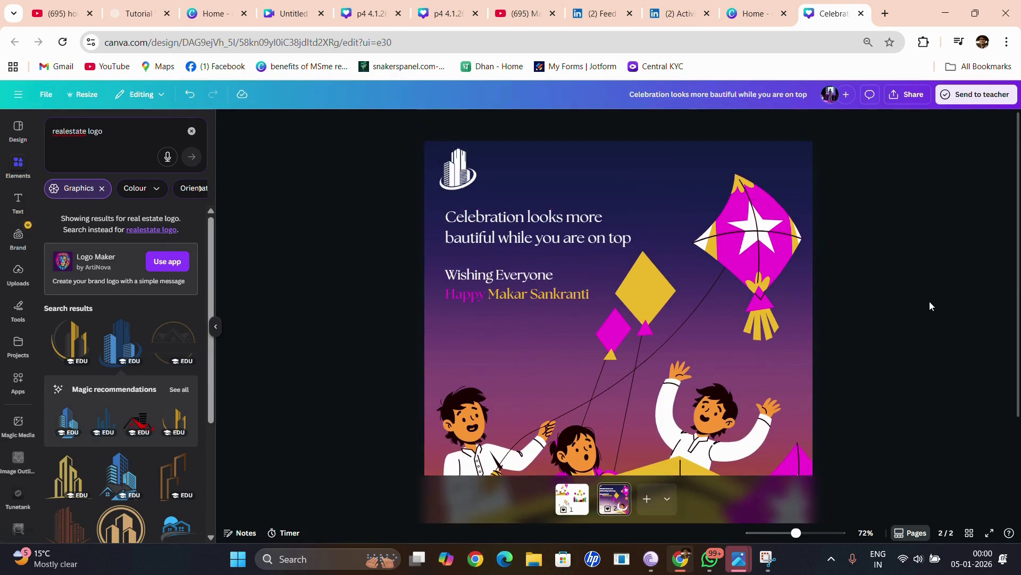
click(989, 528)
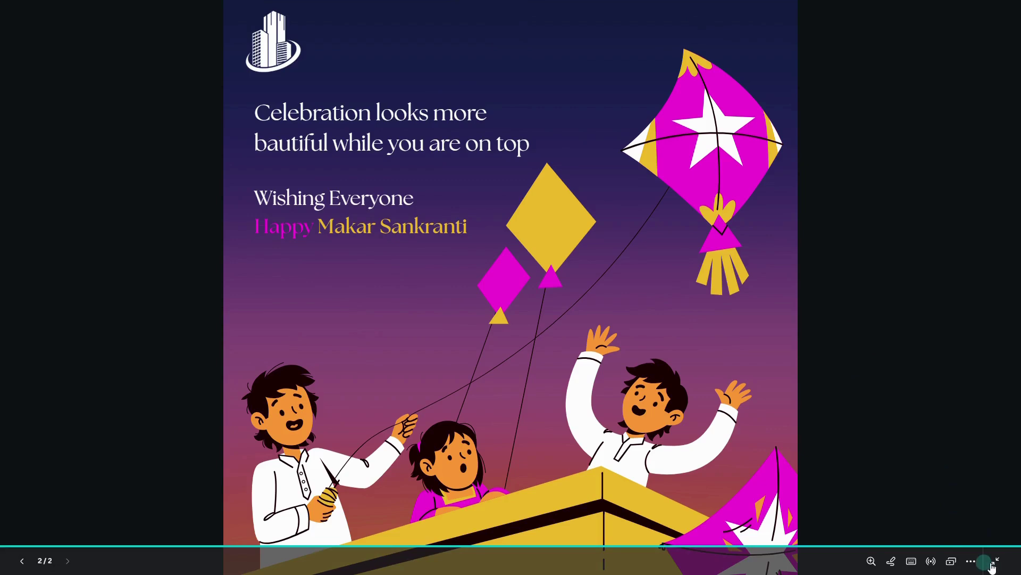
key(Escape)
Correct "bautiful" to "beautiful" in the headline, widen its text box to about 544 px to keep two lines, and preview the design full screen.
click(453, 237)
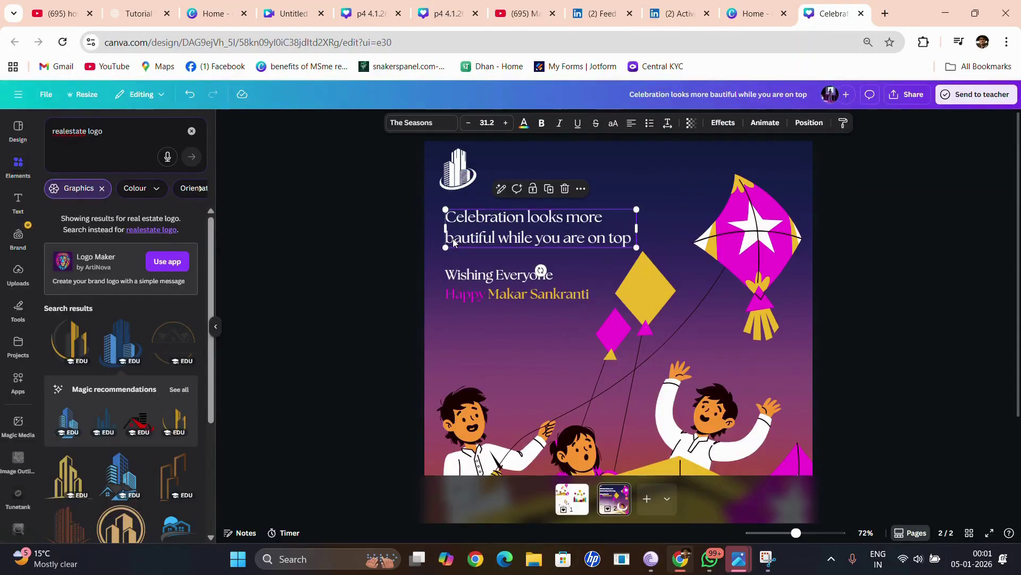
text(e)
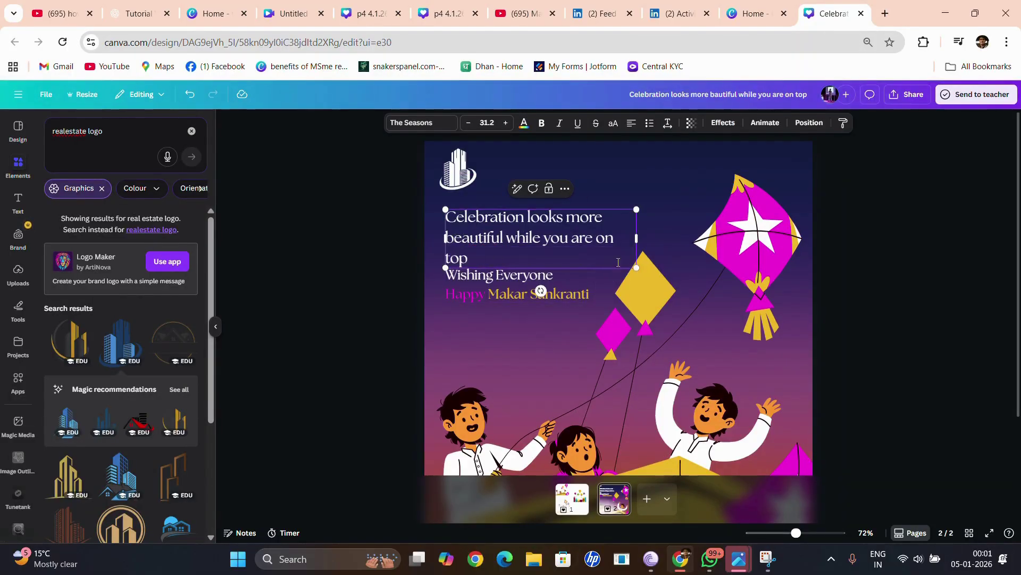
drag(640, 233, 646, 232)
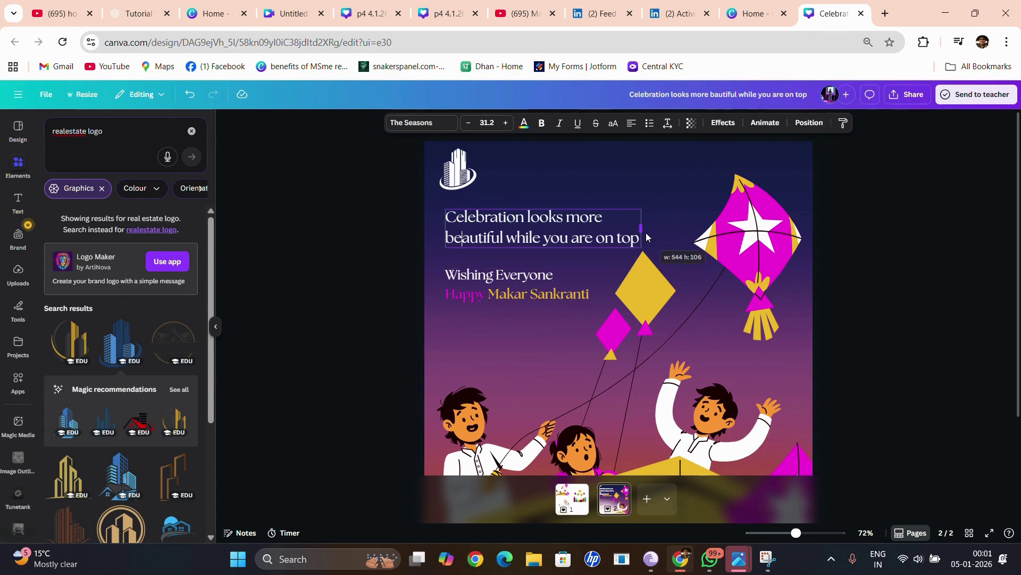
click(961, 300)
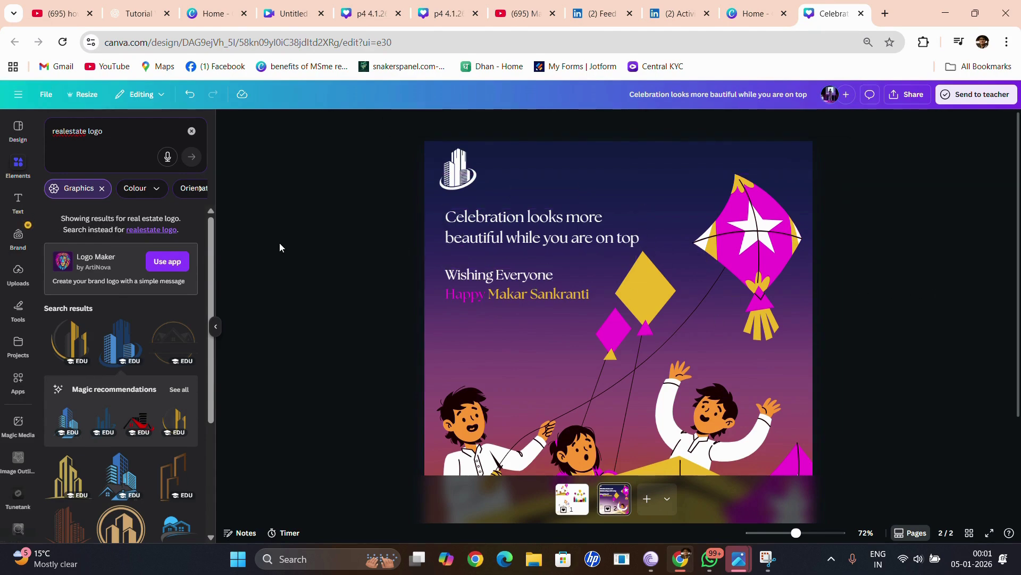
click(989, 533)
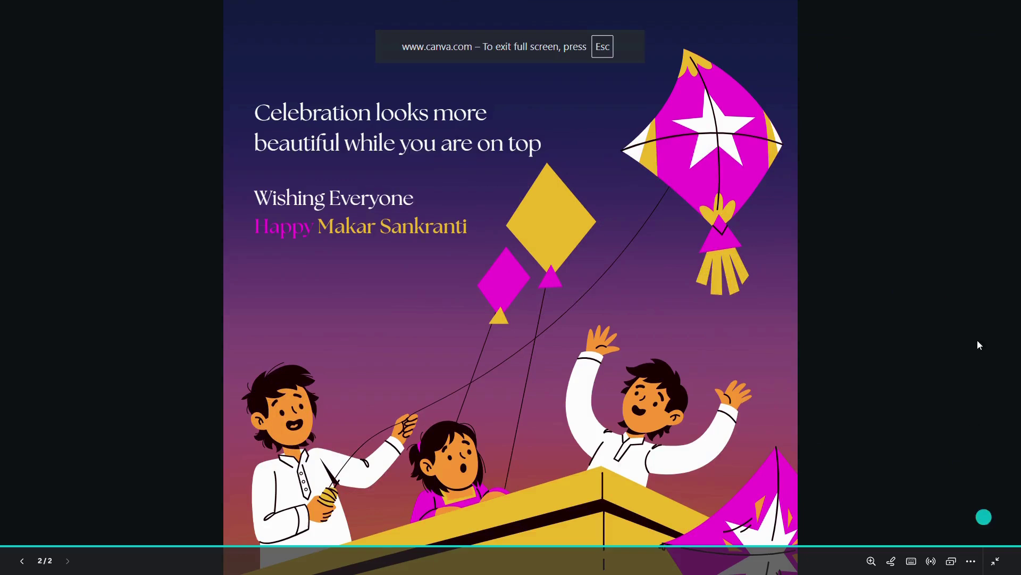